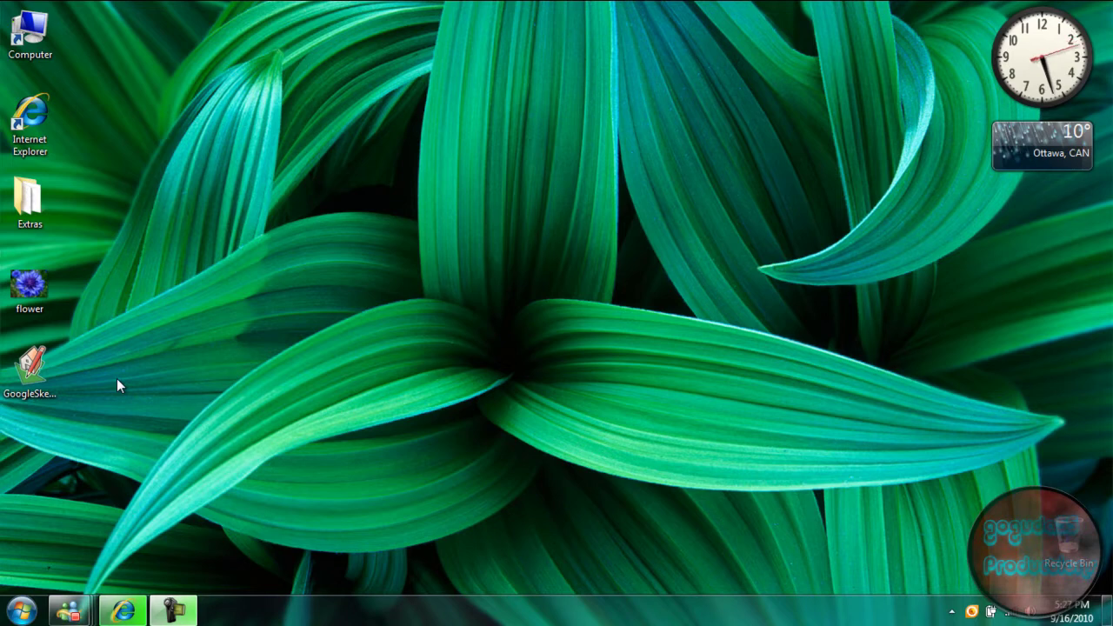
# Step: Open flower.jpg in Paint.NET via Open with, zoom to 200% and choose the Magic Wand
pyautogui.click(116, 378)
pyautogui.rightClick(56, 280)
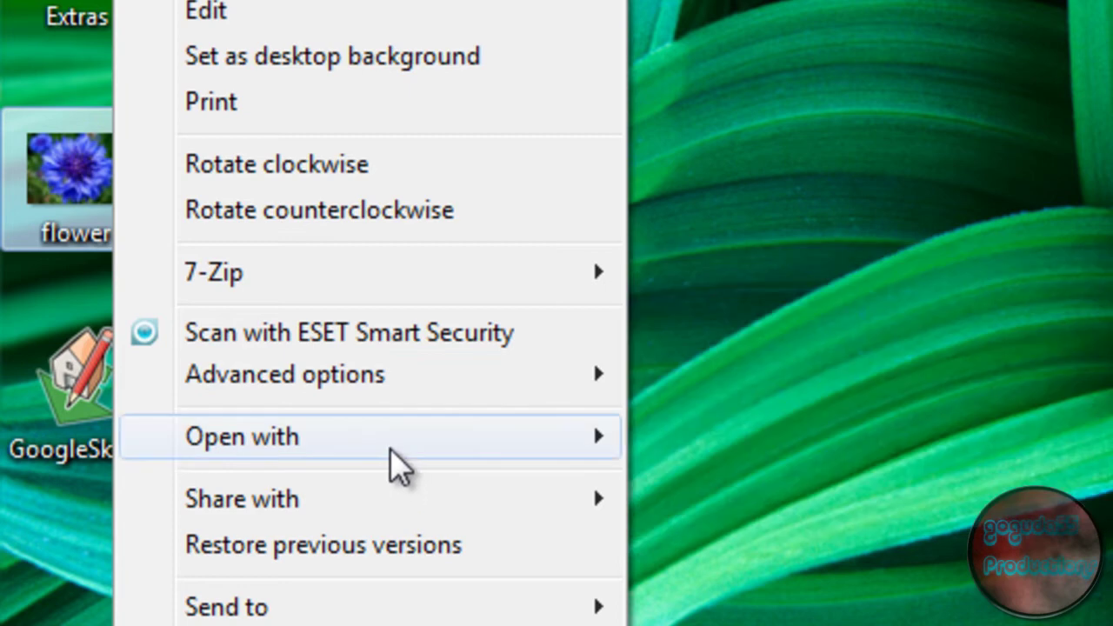
pyautogui.moveTo(593, 448)
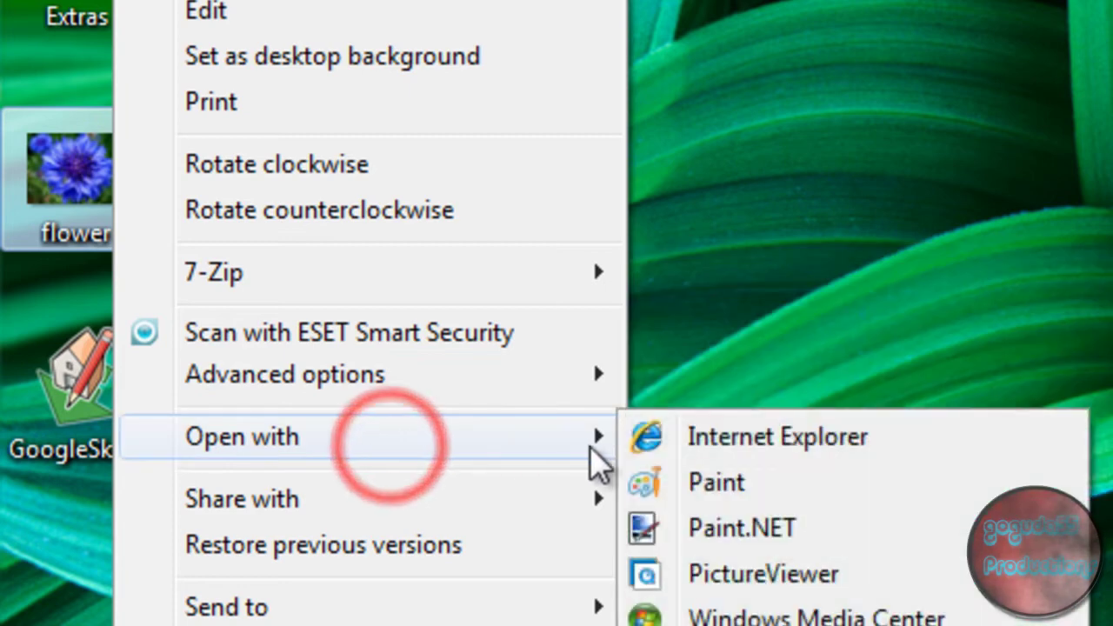
pyautogui.click(738, 541)
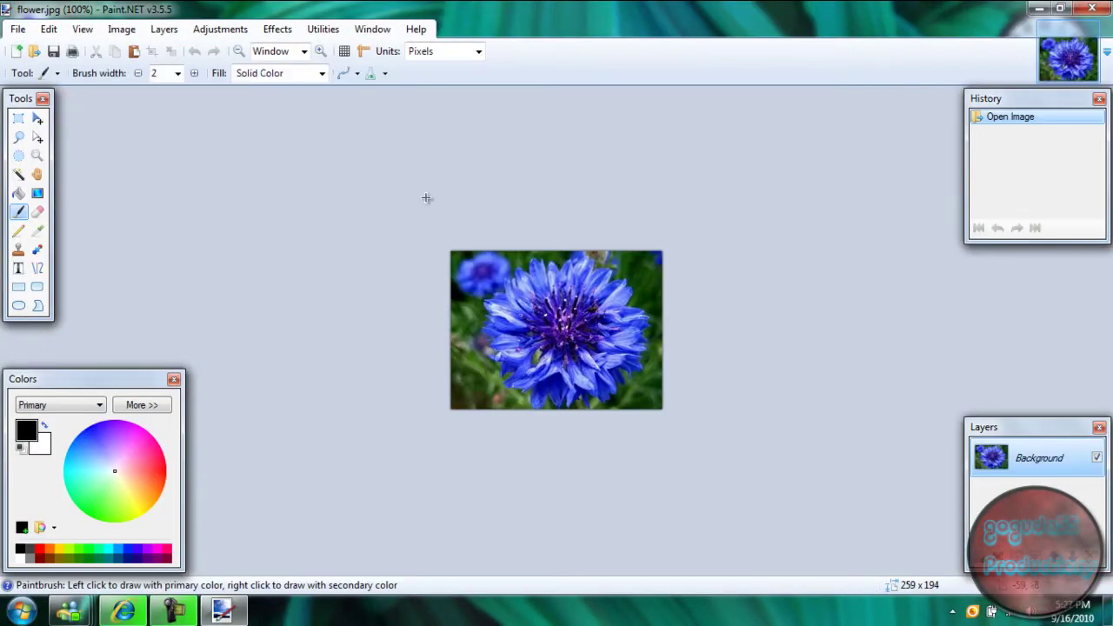
pyautogui.click(321, 51)
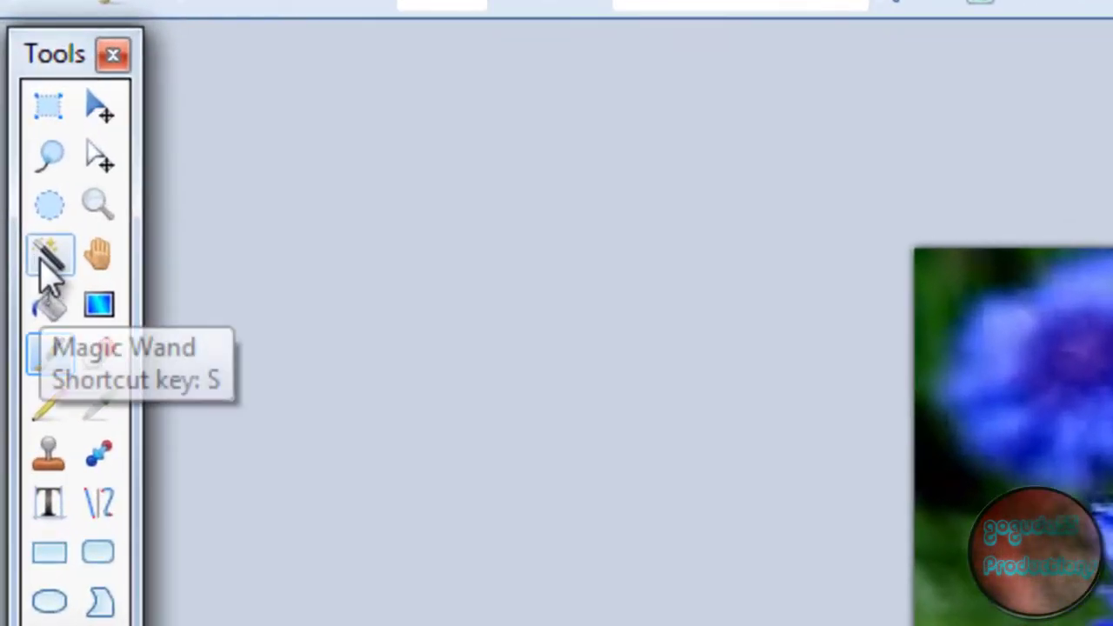
pyautogui.click(39, 259)
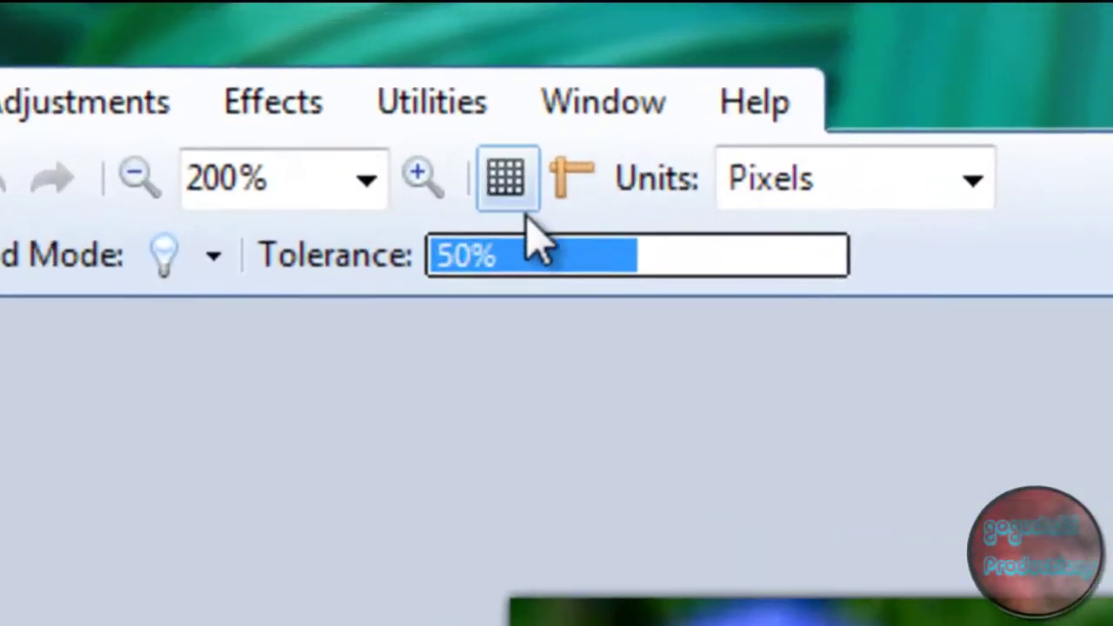
# Step: At about 30% Magic Wand tolerance, select the green grass patches around the flower
pyautogui.moveTo(523, 258); pyautogui.dragTo(562, 269)
pyautogui.click(408, 212)
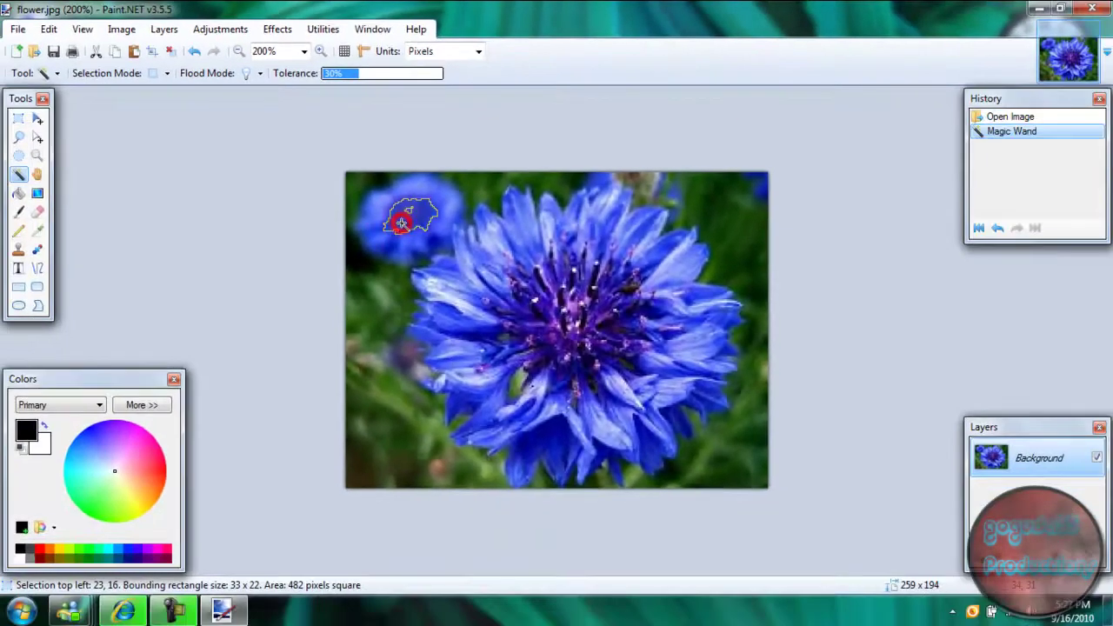
pyautogui.click(374, 289)
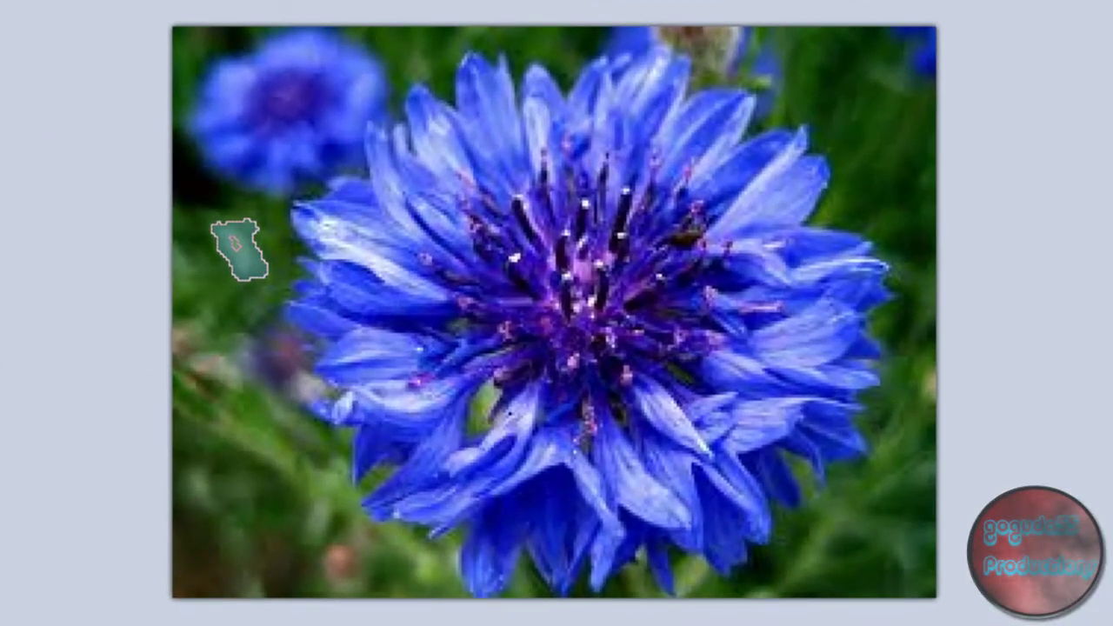
pyautogui.click(197, 318)
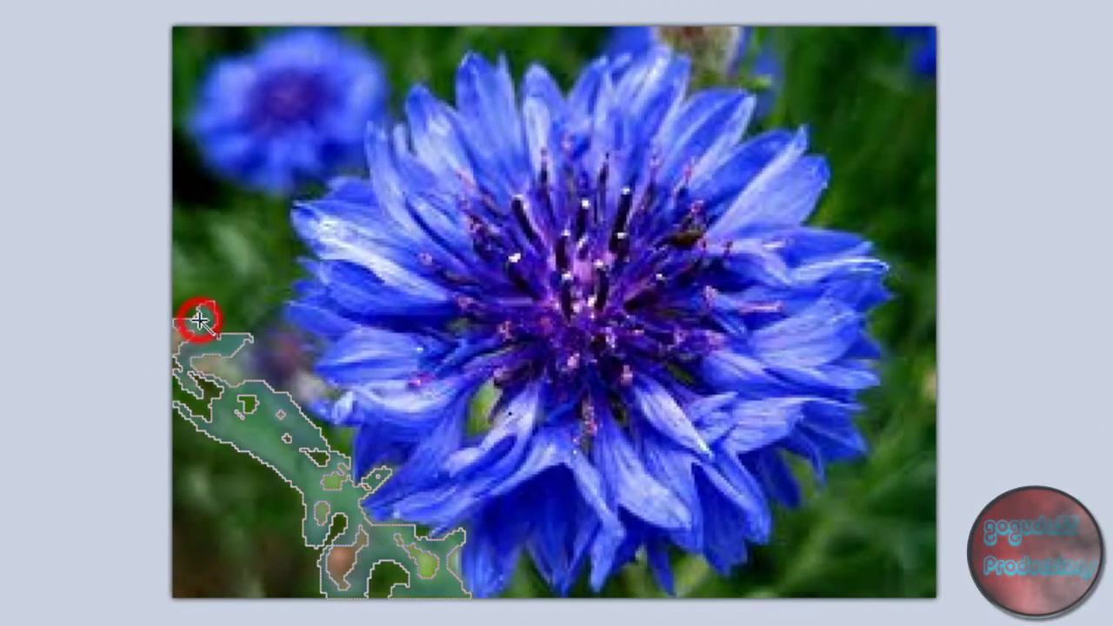
pyautogui.click(248, 506)
pyautogui.click(250, 292)
pyautogui.click(236, 92)
pyautogui.click(421, 56)
pyautogui.click(849, 152)
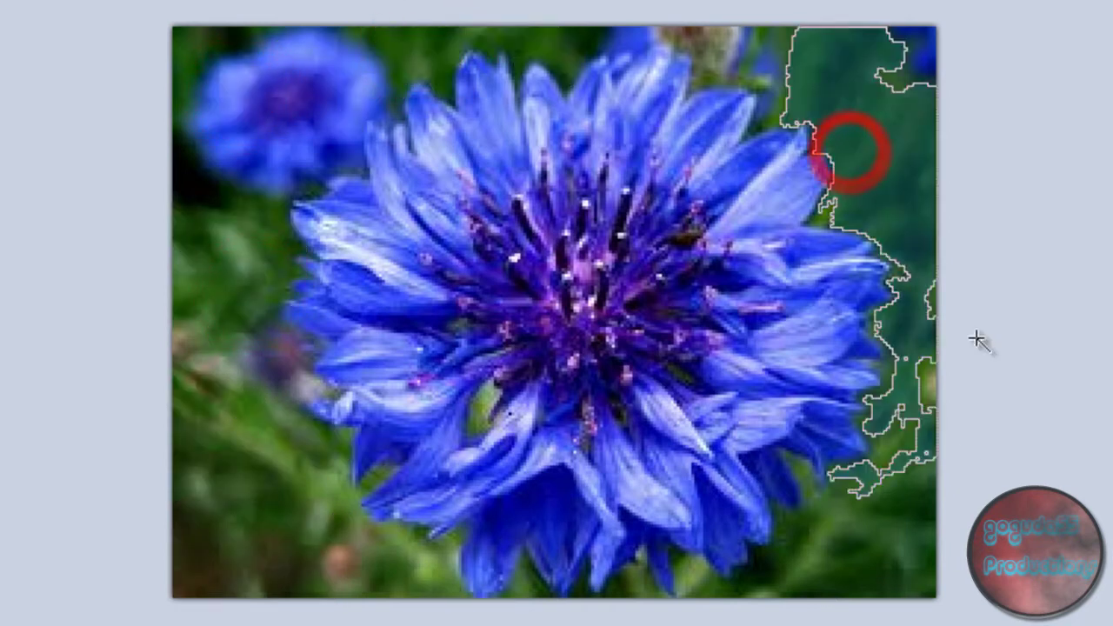
pyautogui.click(883, 507)
pyautogui.click(904, 449)
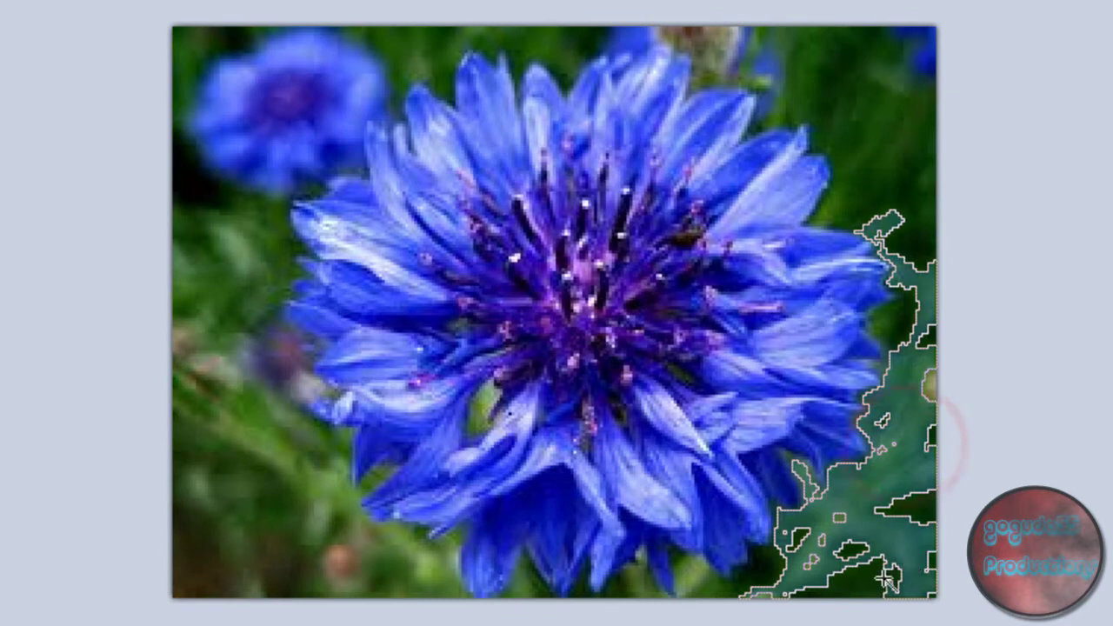
# Step: Test-erase the selected green, undo it, and reselect the green along the right edge
pyautogui.press('Delete')
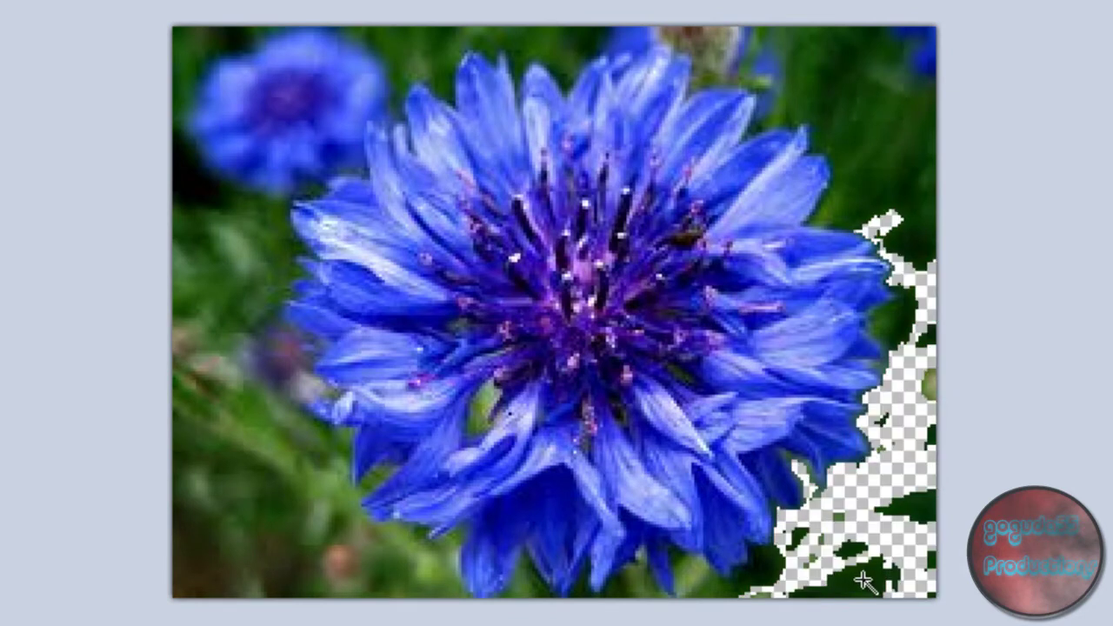
pyautogui.hotkey('ctrl', 'z')
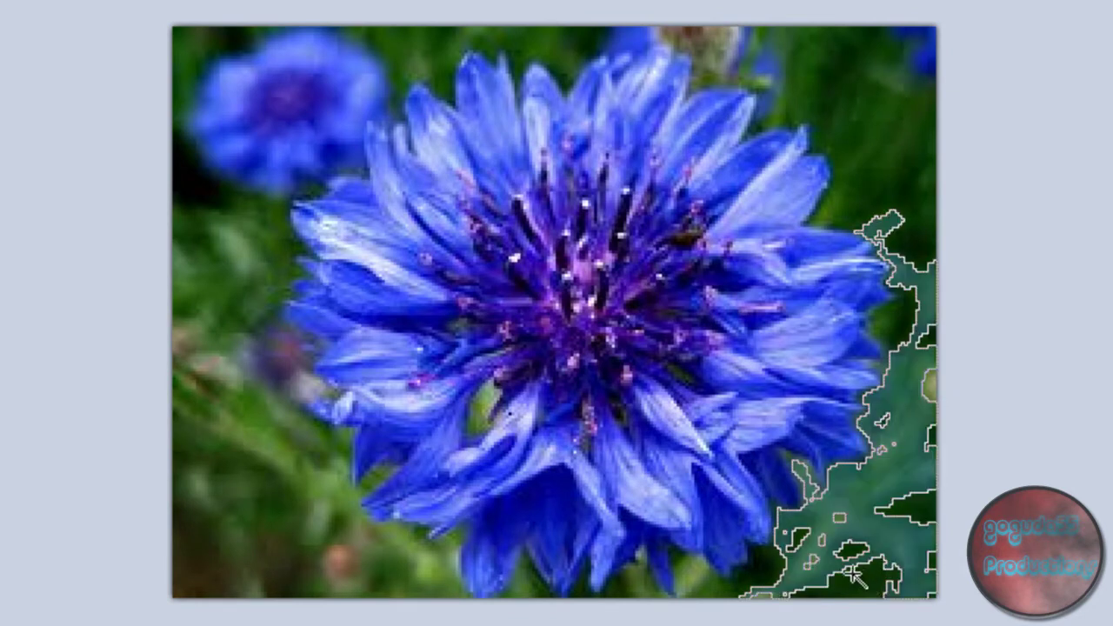
pyautogui.click(882, 78)
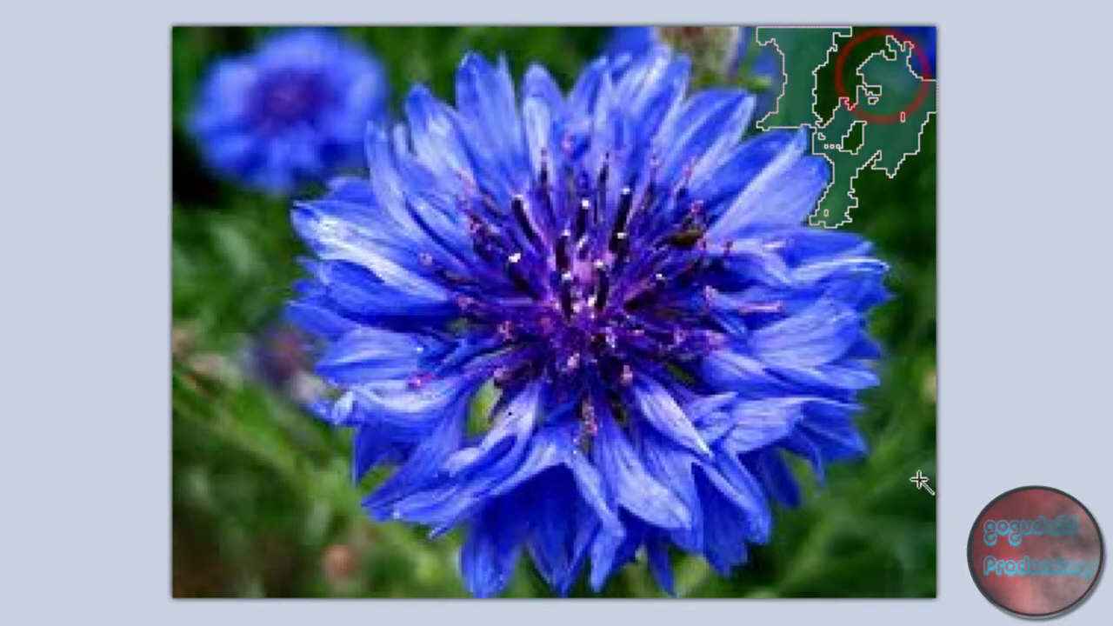
pyautogui.keyDown('shift'); pyautogui.click(917, 487); pyautogui.keyUp('shift')
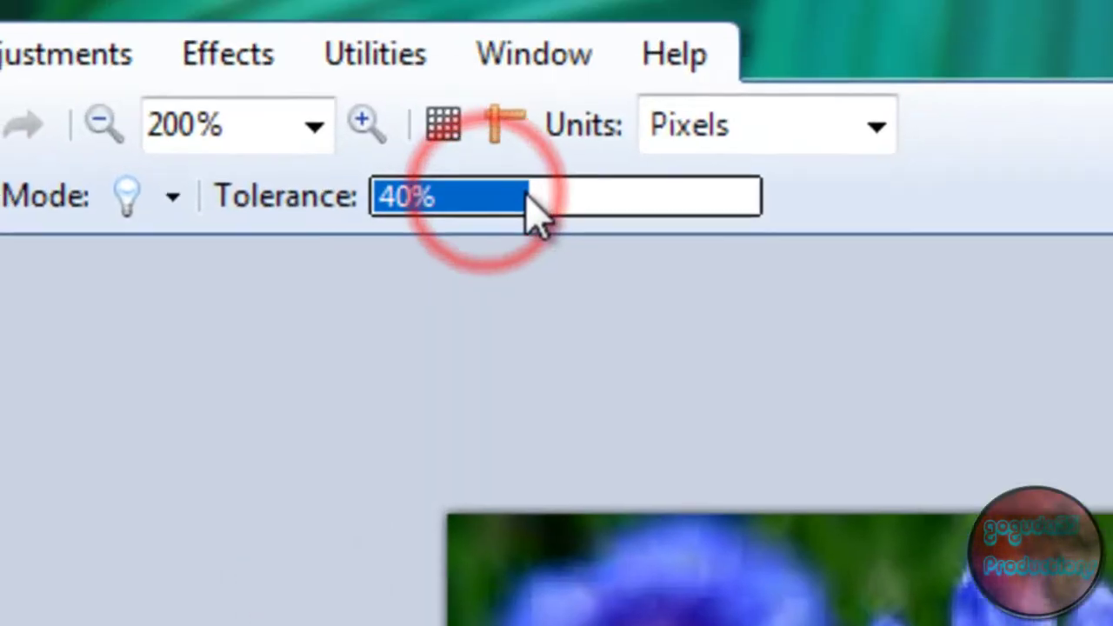
# Step: Raise Magic Wand tolerance from 43% to 58% and reselect the green background around both flowers
pyautogui.moveTo(530, 211); pyautogui.dragTo(596, 278)
pyautogui.click(790, 513)
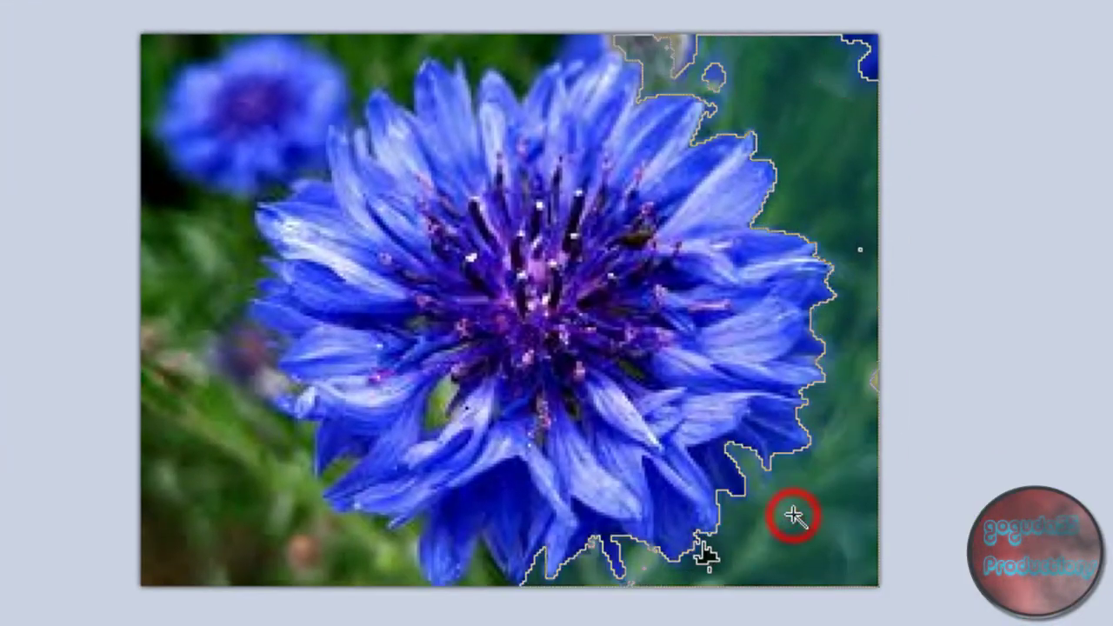
pyautogui.click(704, 557)
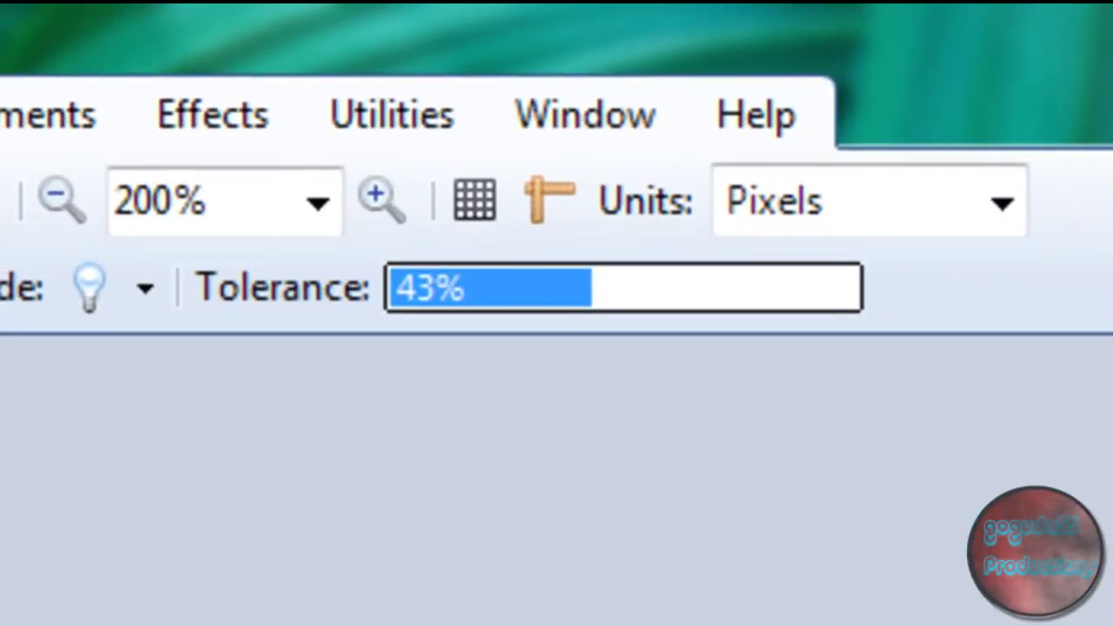
pyautogui.click(666, 289)
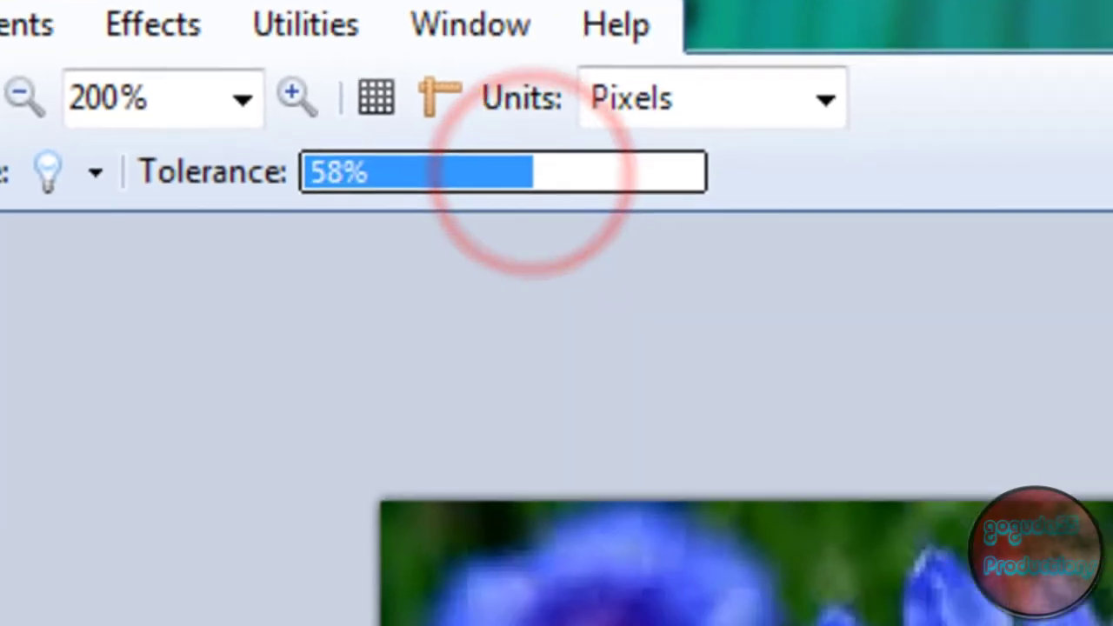
pyautogui.click(721, 559)
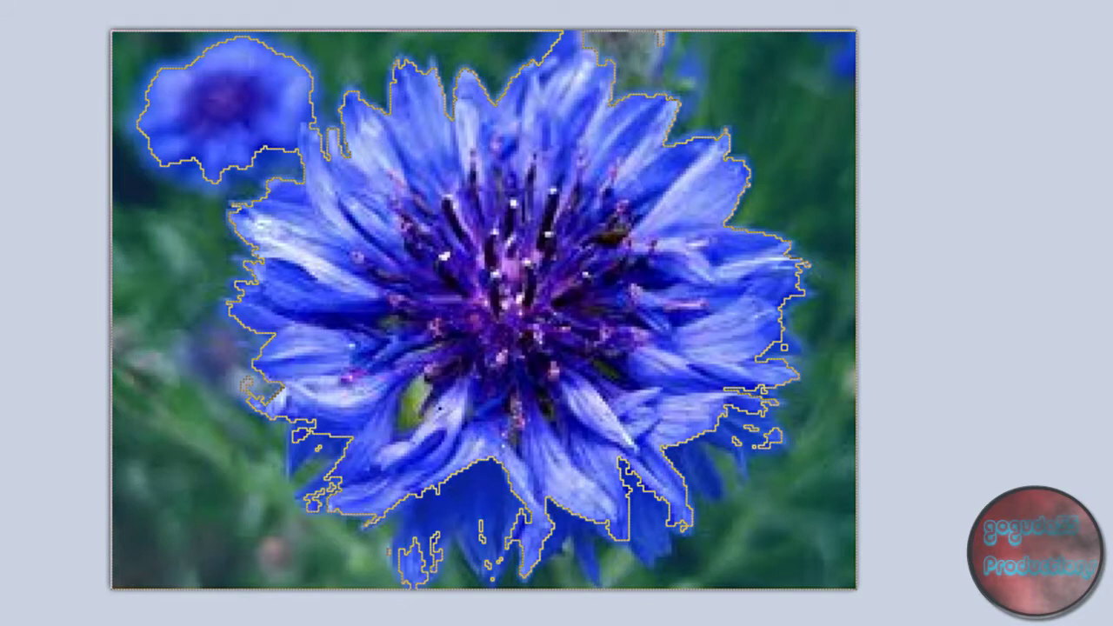
# Step: Erase the green background on the left, along the top and on the right
pyautogui.click(235, 427)
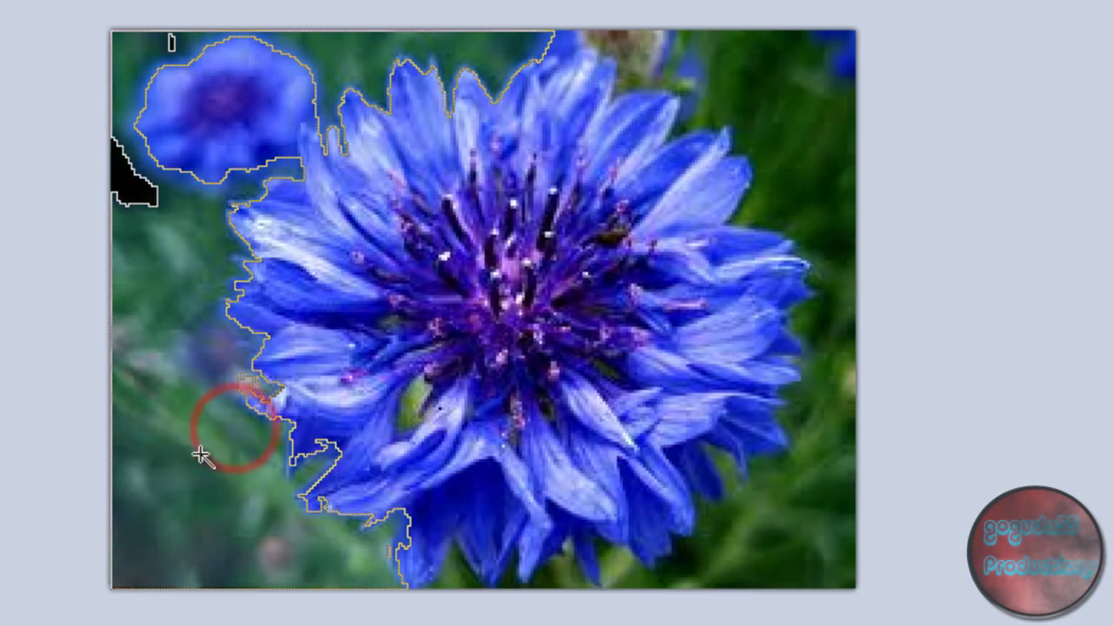
pyautogui.click(194, 455)
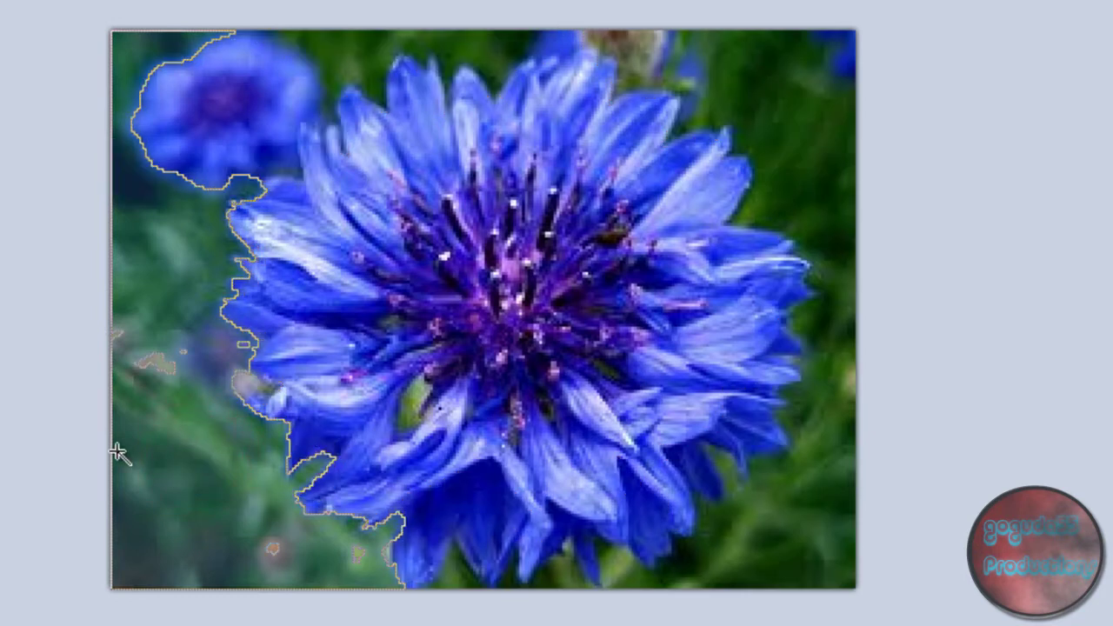
pyautogui.press('Delete')
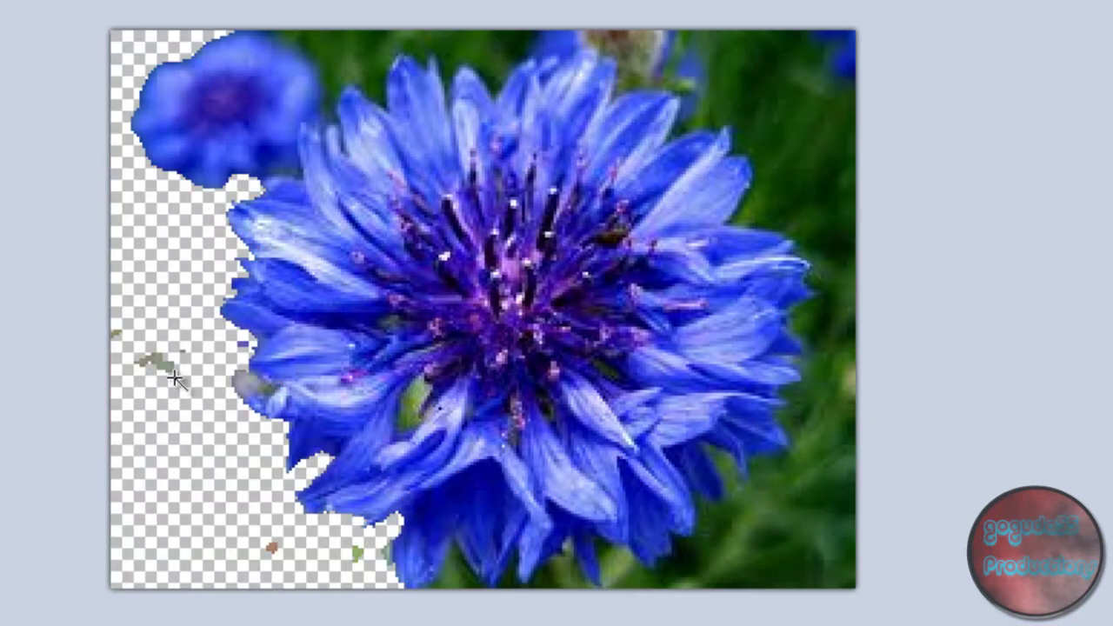
pyautogui.click(196, 88)
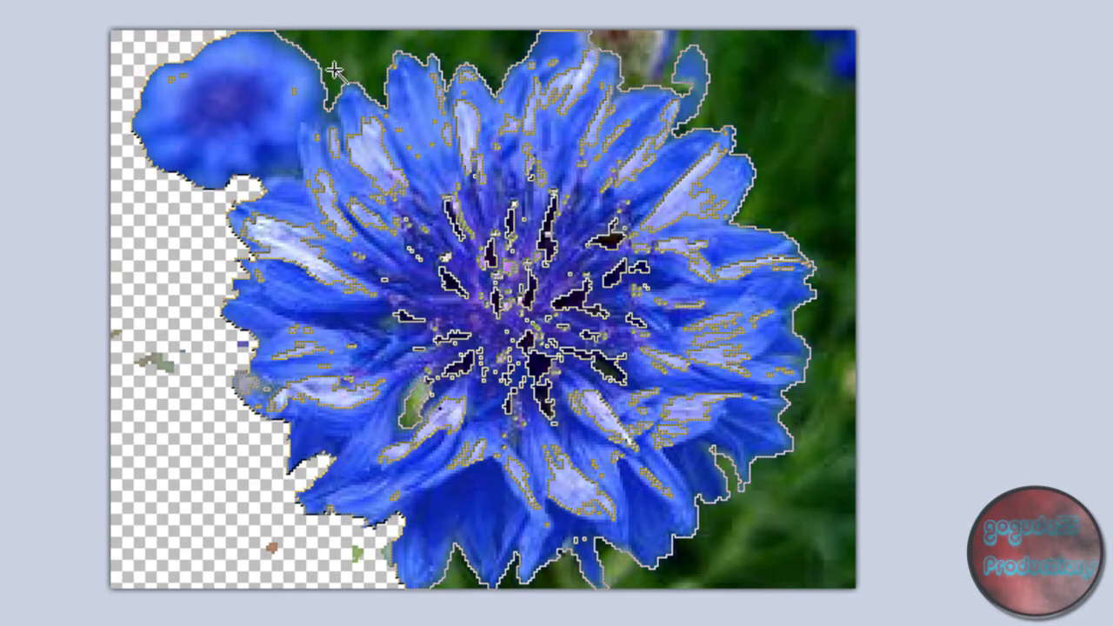
pyautogui.click(352, 50)
pyautogui.press('Delete')
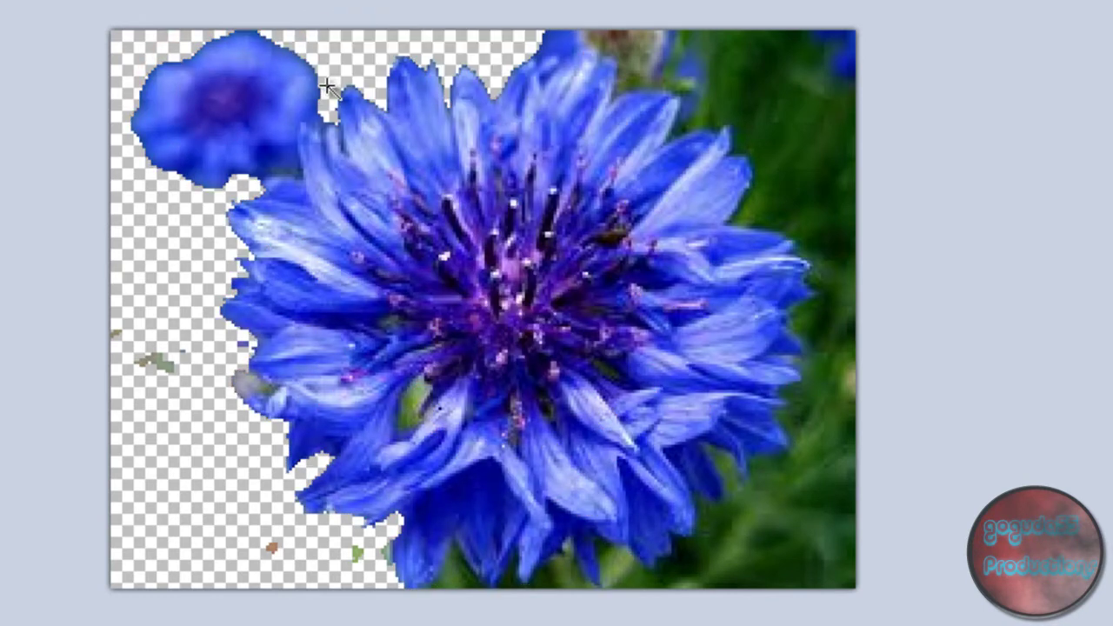
pyautogui.click(760, 73)
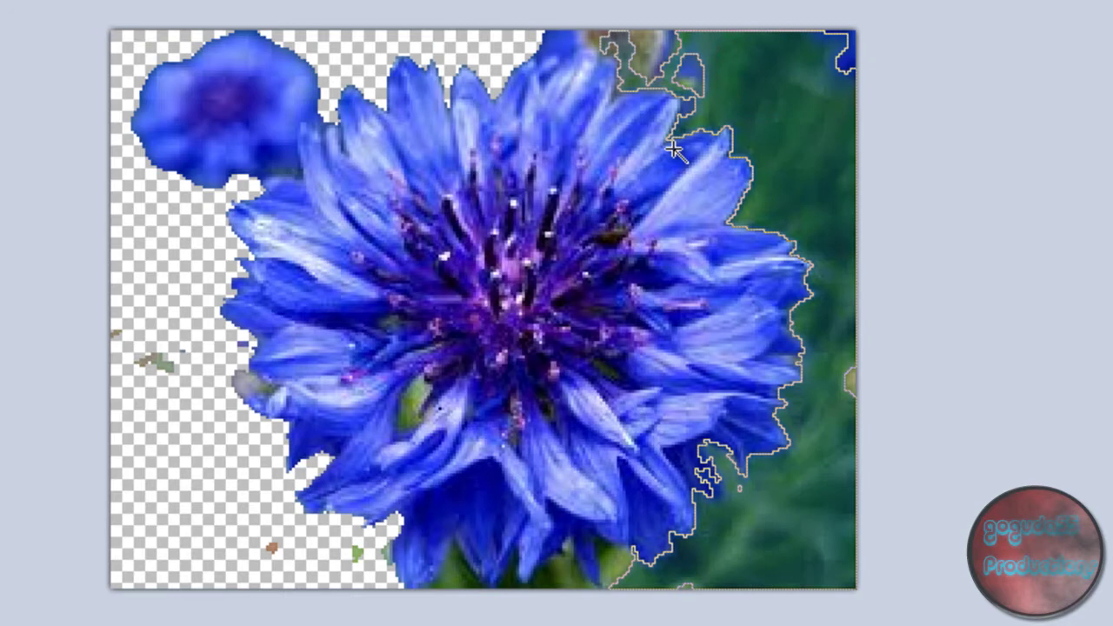
pyautogui.press('Delete')
# Step: Erase the leftover green stem and small blue fragment below the flower
pyautogui.click(852, 391)
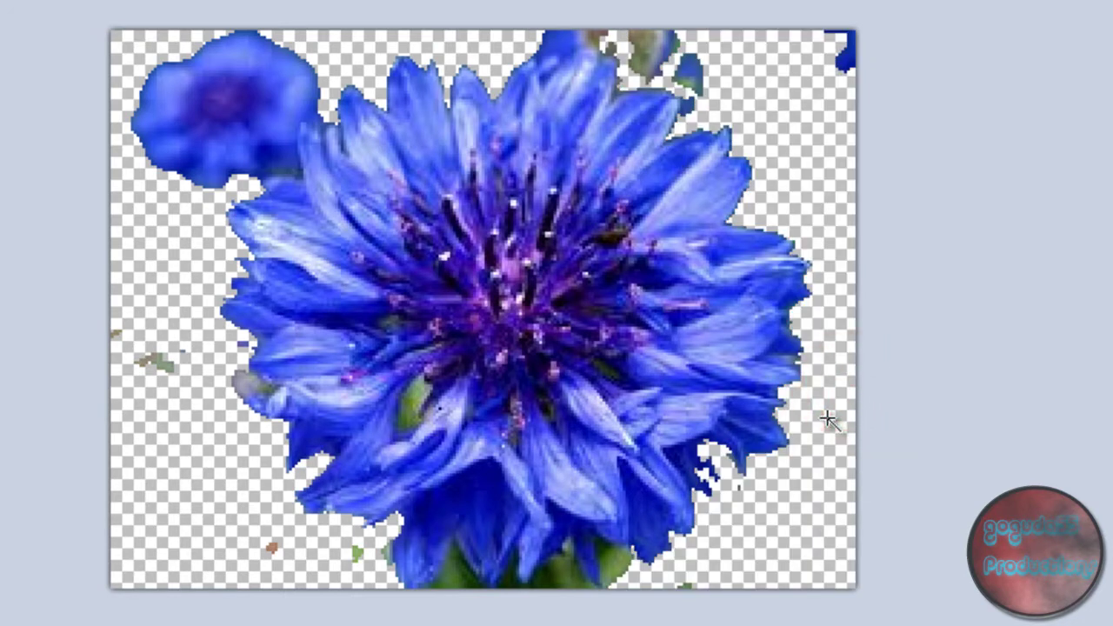
pyautogui.click(569, 576)
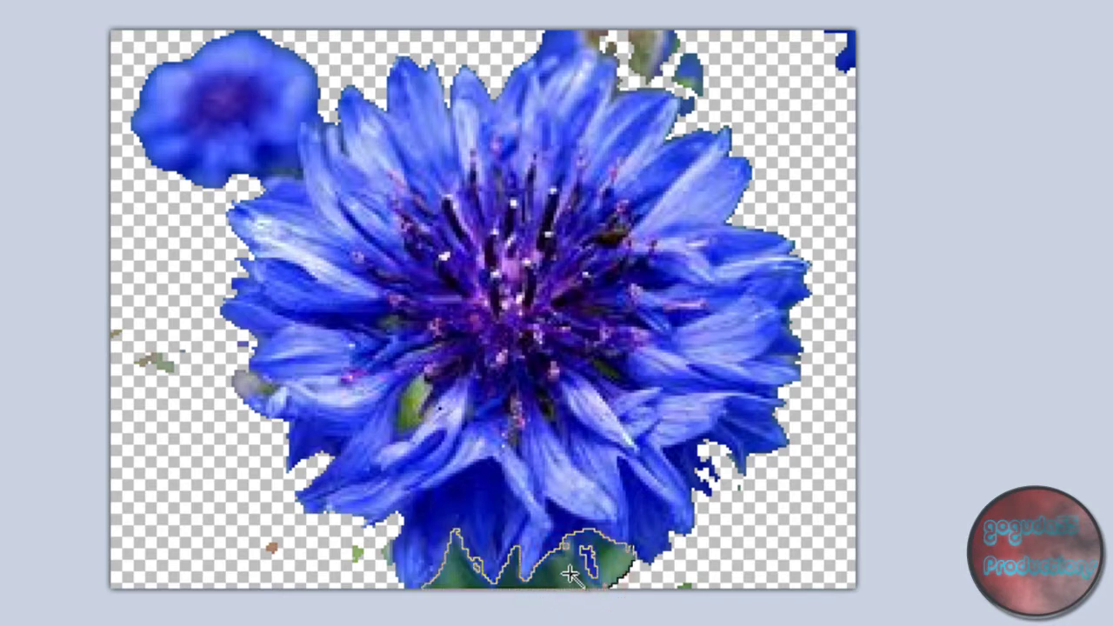
pyautogui.press('Delete')
pyautogui.click(588, 563)
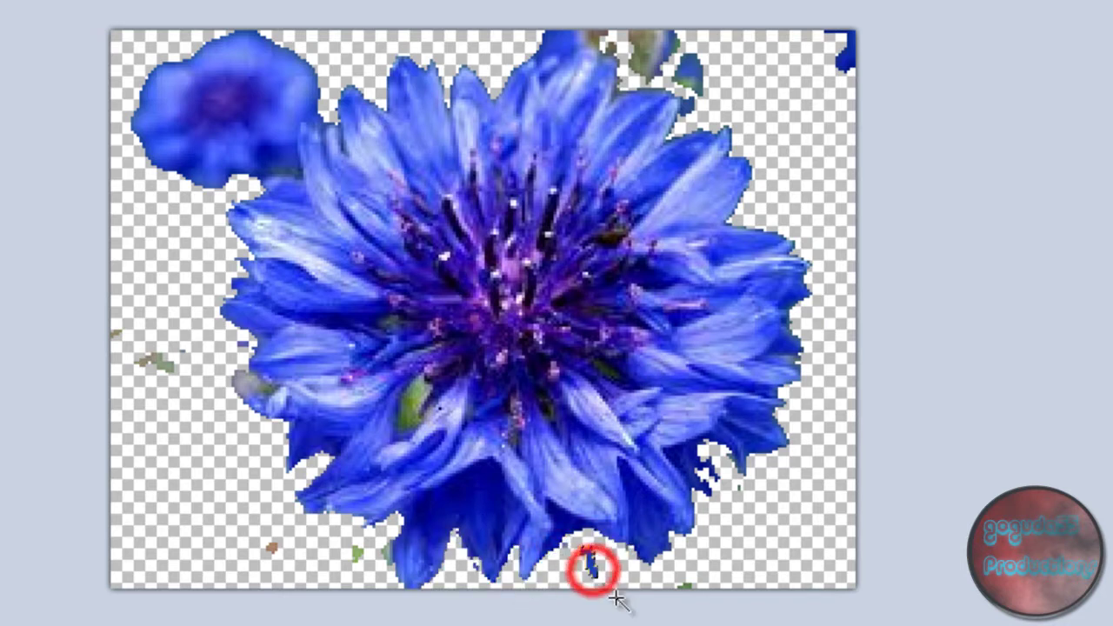
pyautogui.press('Delete')
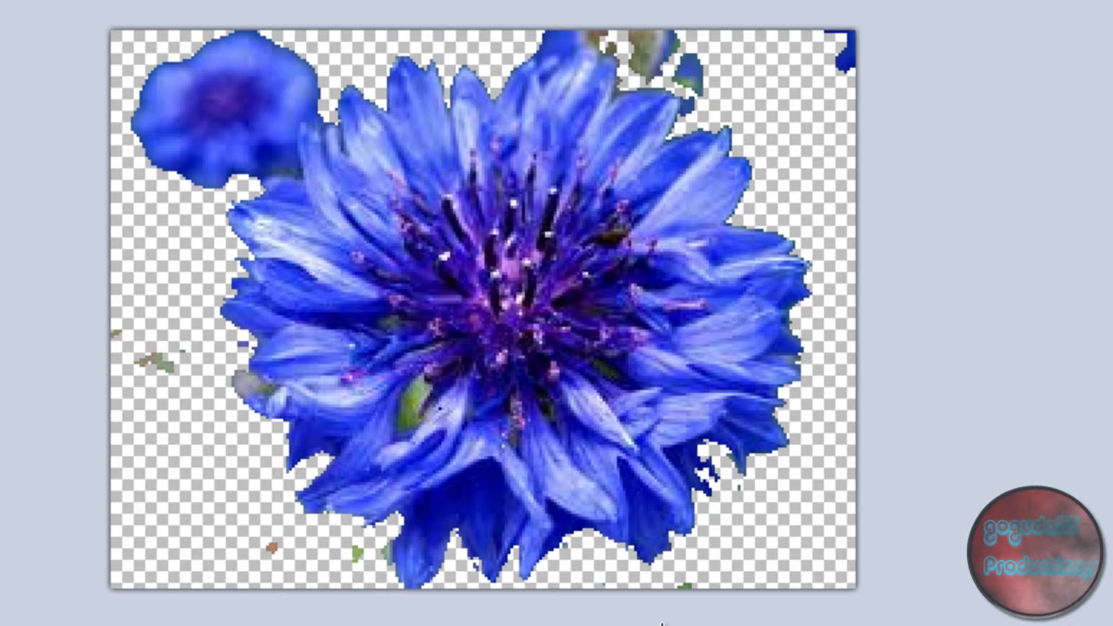
pyautogui.click(687, 585)
# Step: Clean up the remaining background bits left of the flower
pyautogui.click(270, 555)
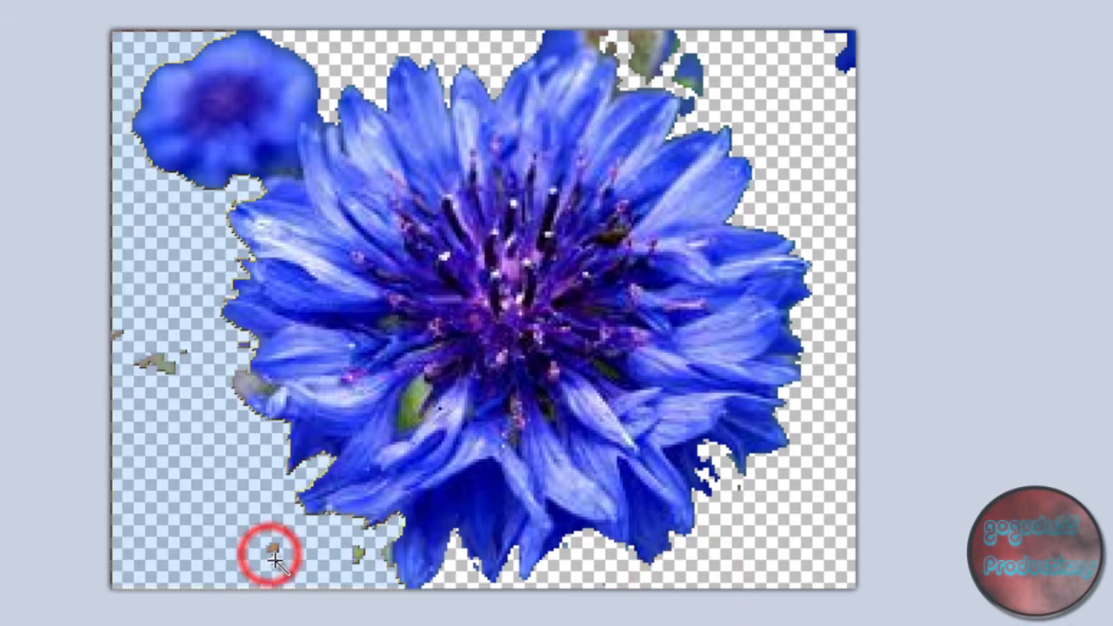
pyautogui.click(276, 548)
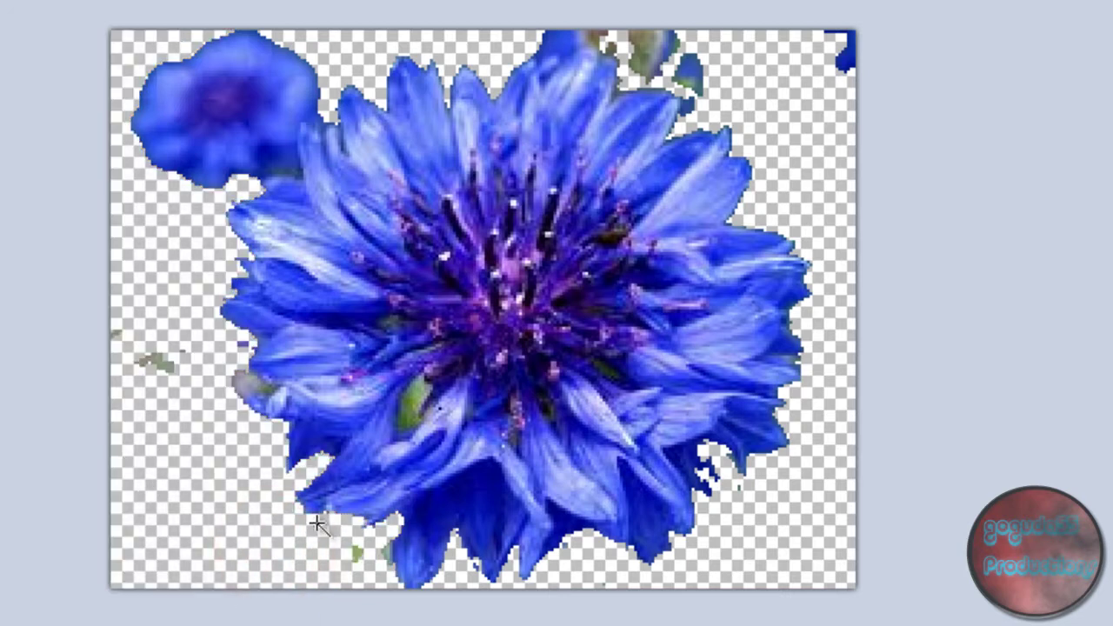
pyautogui.click(358, 552)
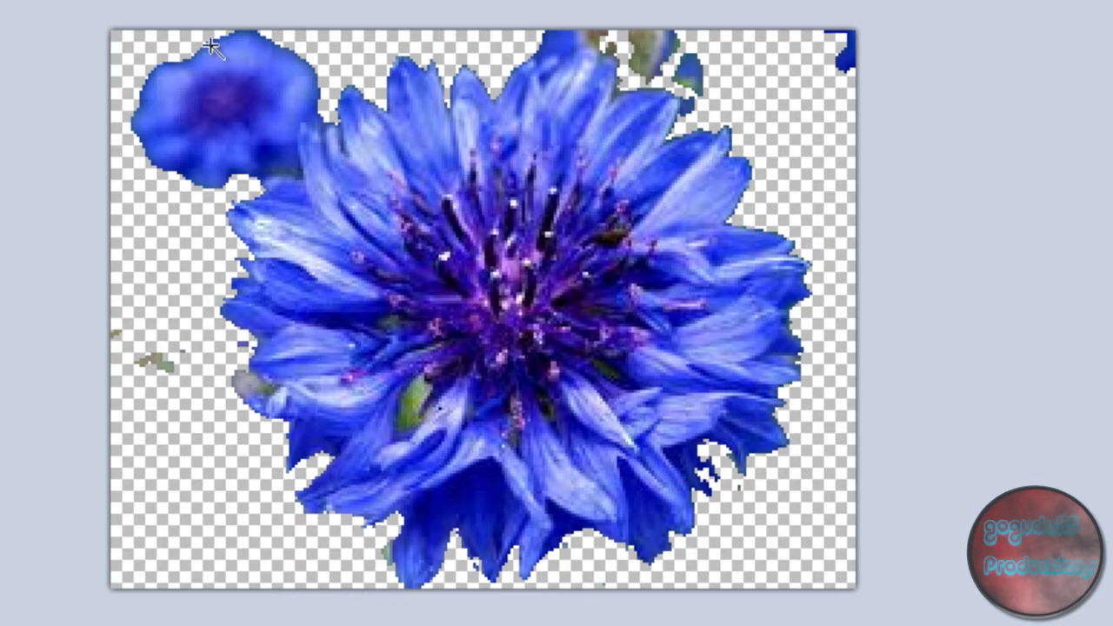
pyautogui.click(154, 360)
pyautogui.press('Delete')
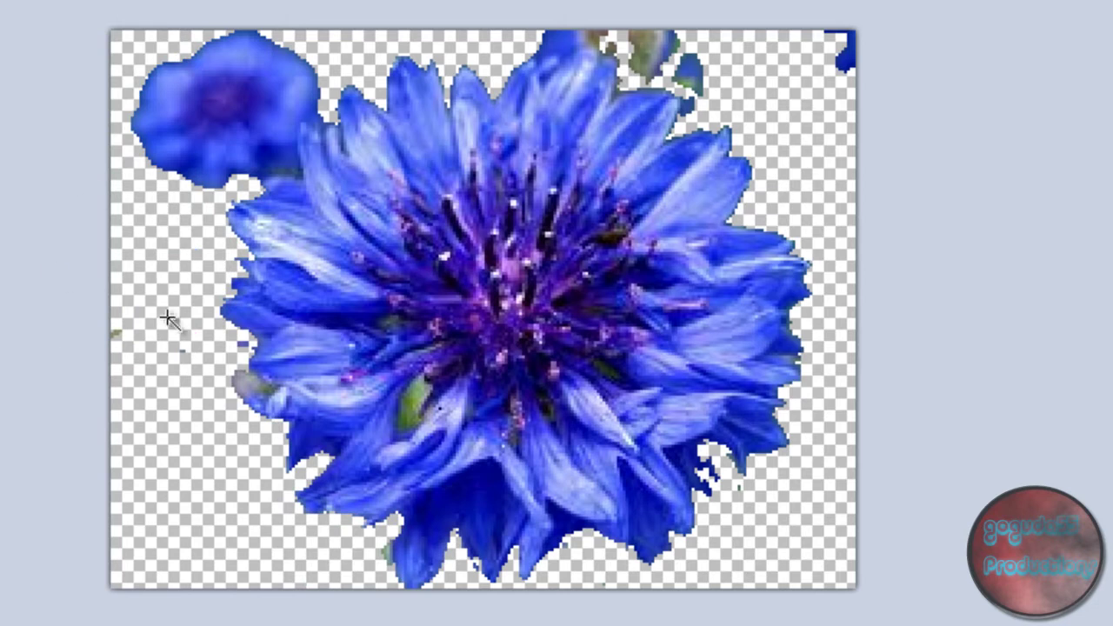
pyautogui.click(114, 332)
pyautogui.press('Delete')
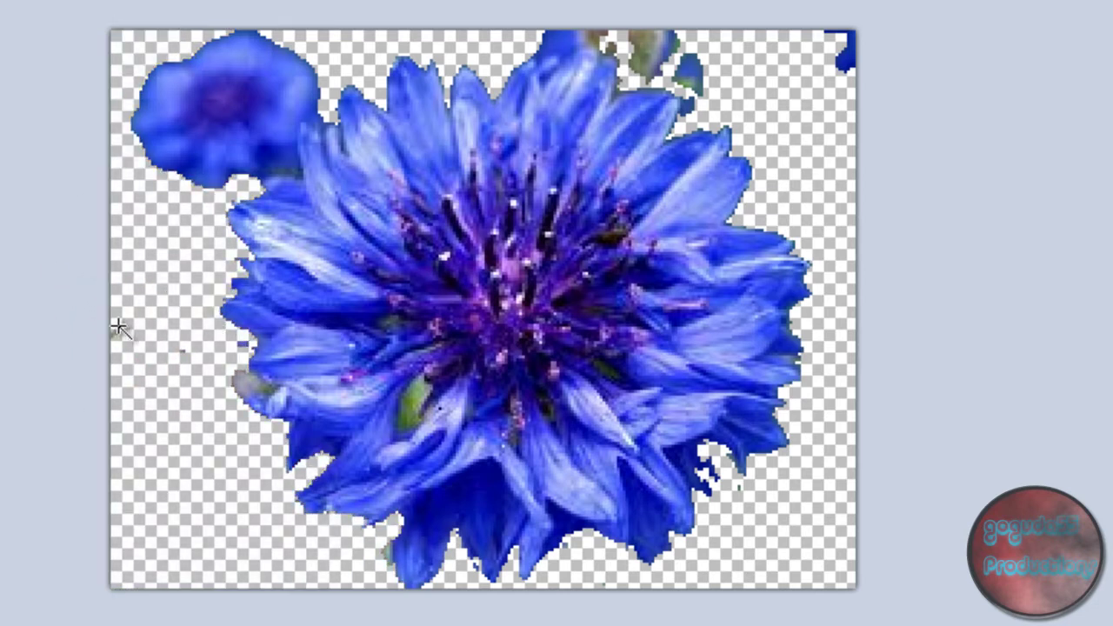
pyautogui.click(113, 335)
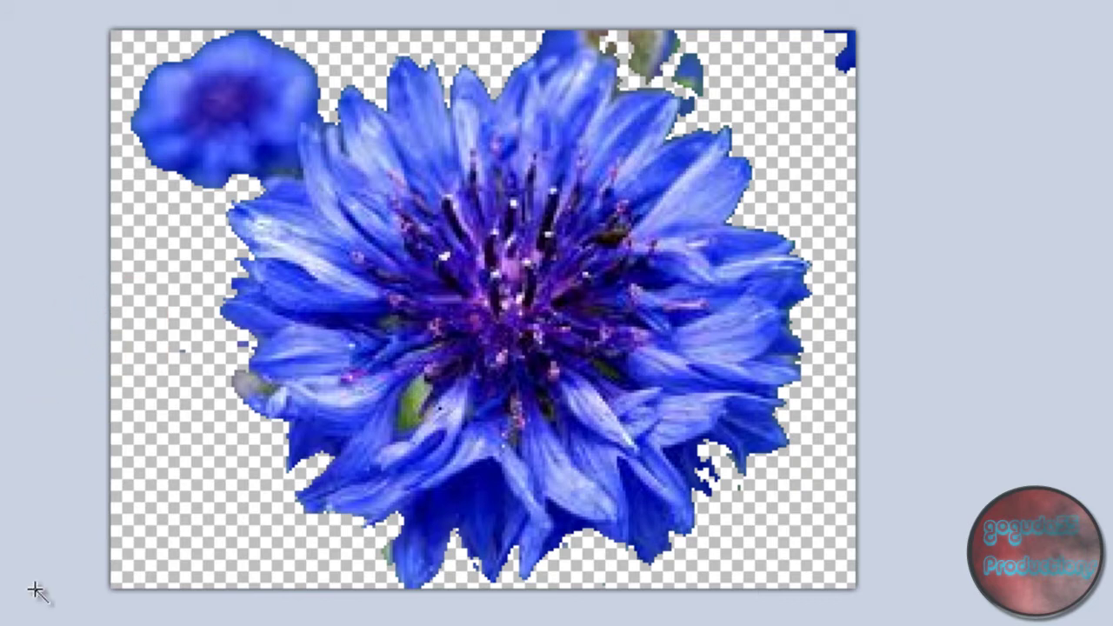
pyautogui.click(237, 349)
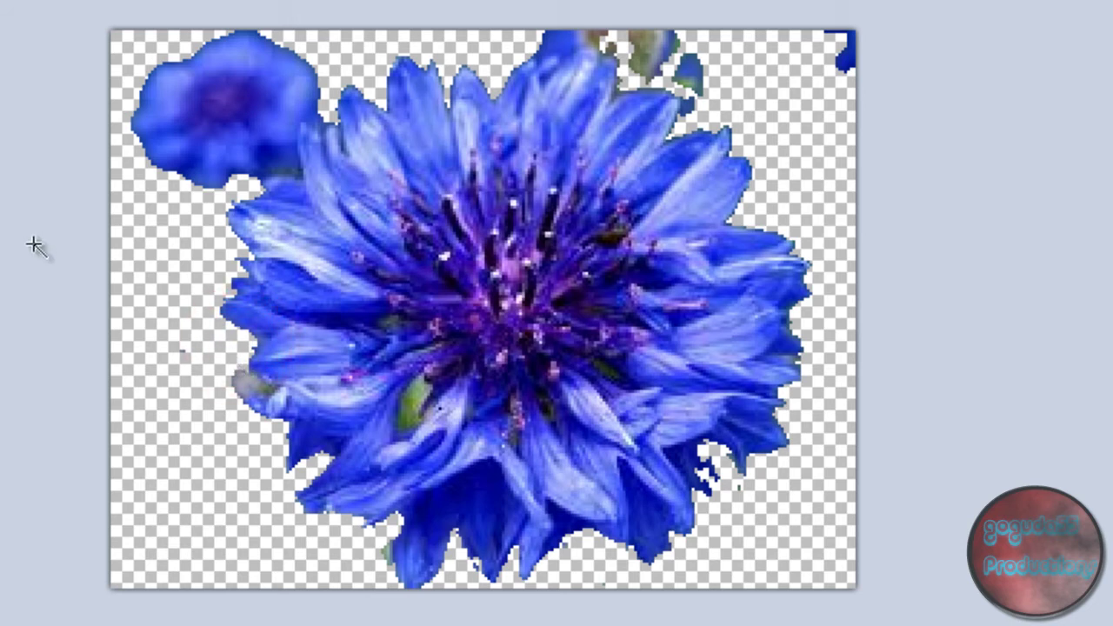
pyautogui.click(180, 351)
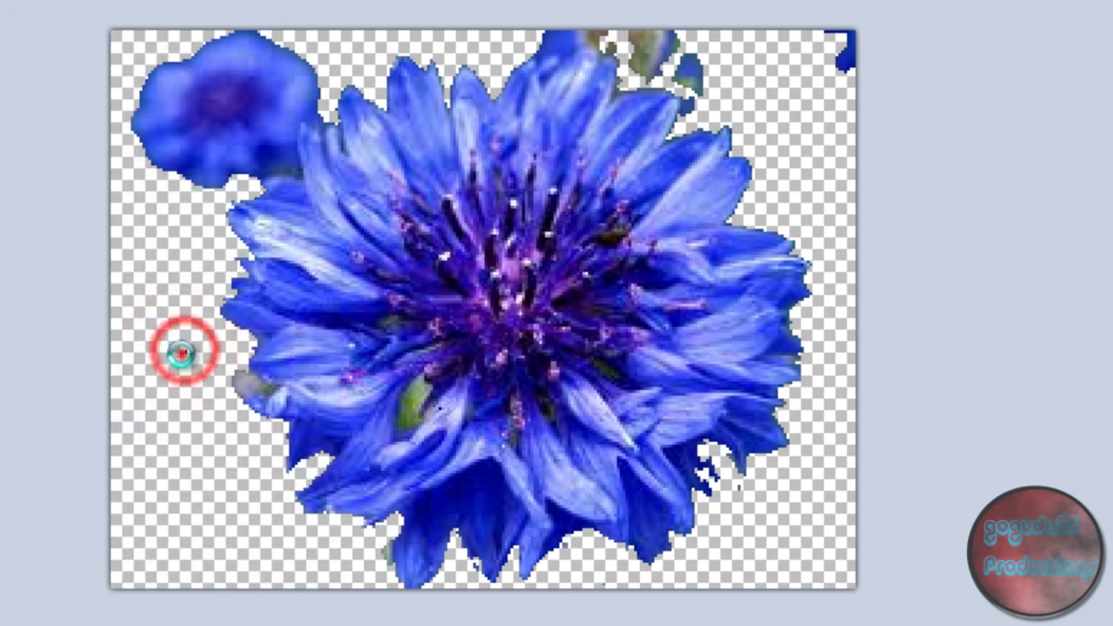
pyautogui.click(182, 351)
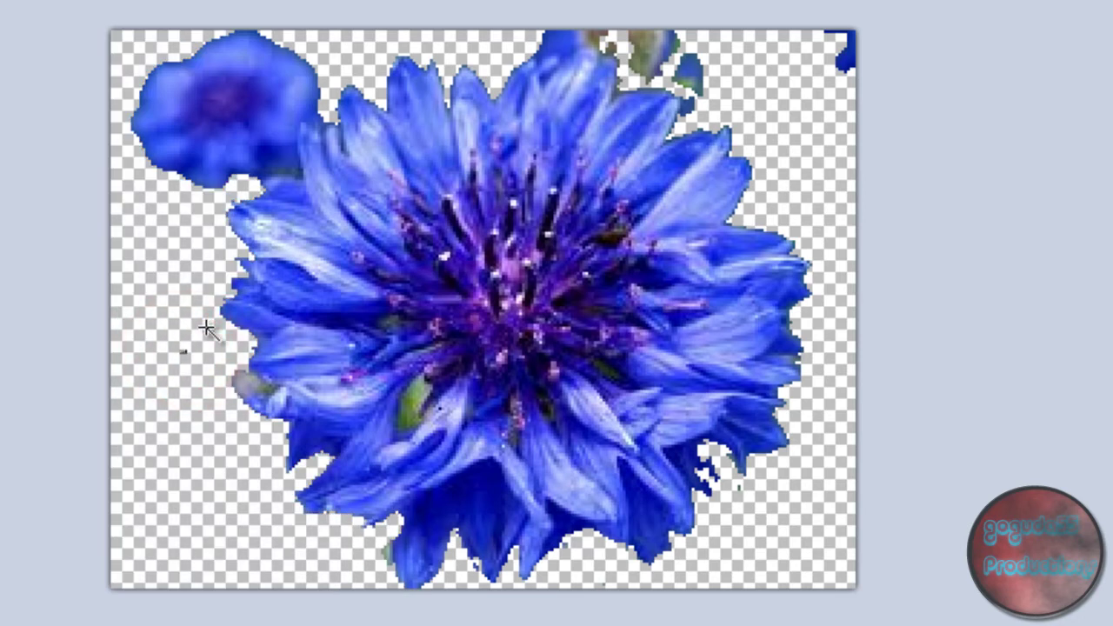
# Step: Erase the small blue and greenish-brown blobs along the top edge
pyautogui.click(851, 53)
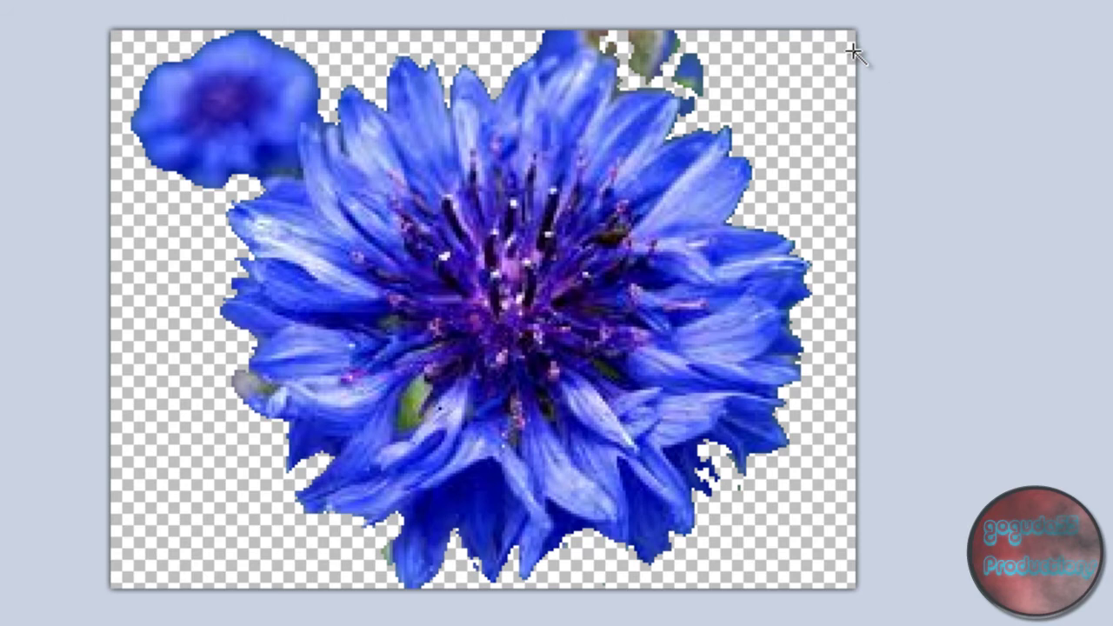
pyautogui.click(631, 43)
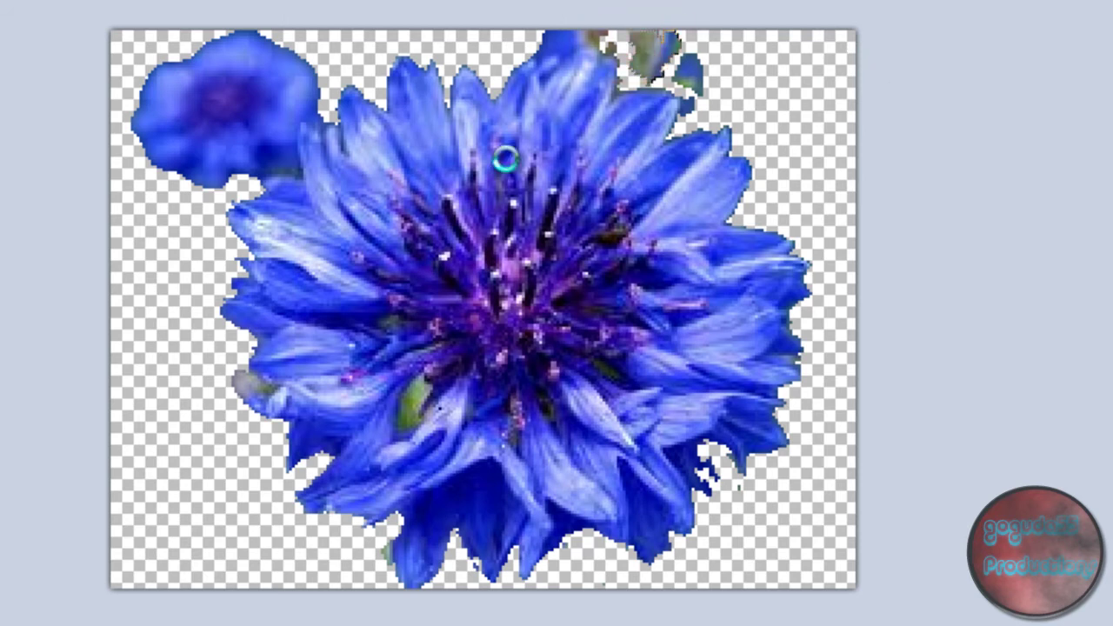
pyautogui.click(690, 75)
pyautogui.press('Delete')
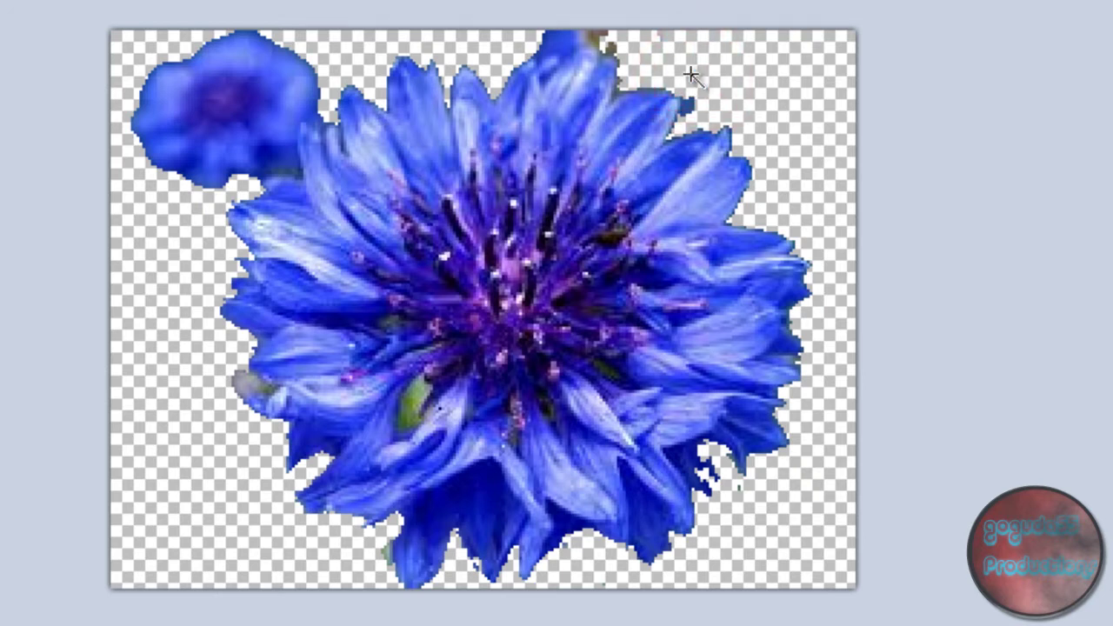
pyautogui.click(598, 41)
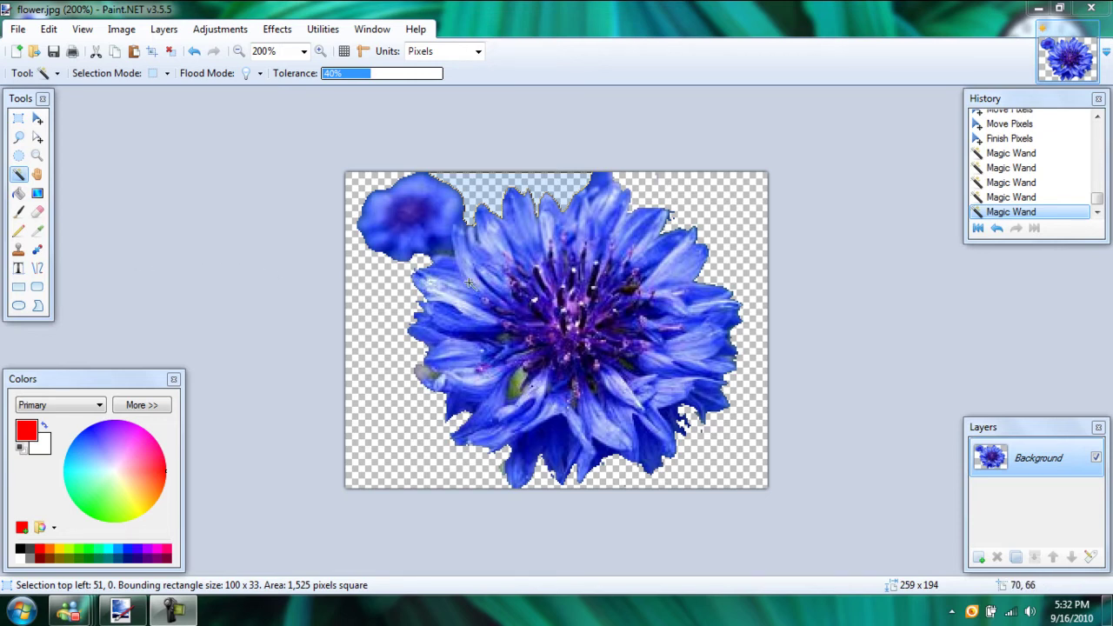
# Step: Select both transparent background areas, invert the selection onto the cornflower, and copy it
pyautogui.keyDown('ctrl'); pyautogui.click(405, 411); pyautogui.keyUp('ctrl')
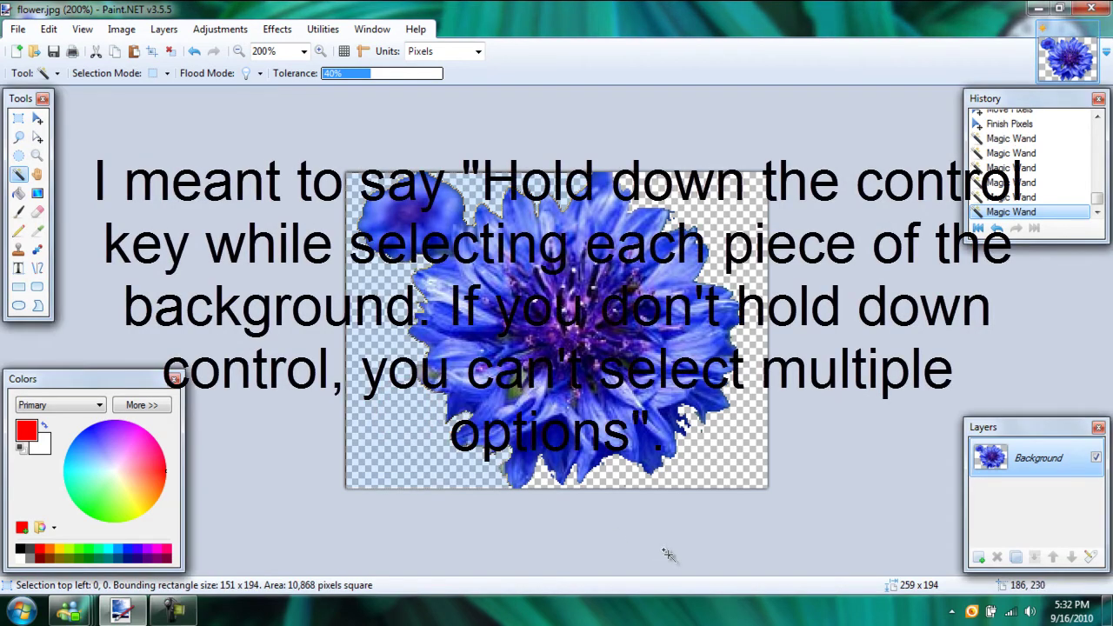
pyautogui.keyDown('ctrl'); pyautogui.click(725, 432); pyautogui.keyUp('ctrl')
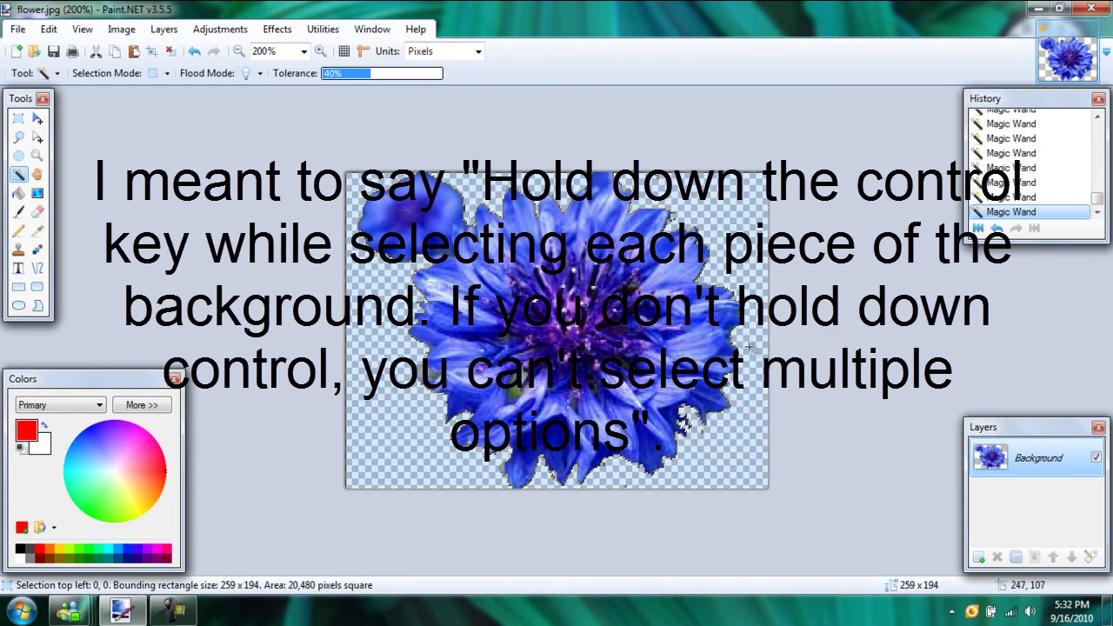
pyautogui.click(49, 28)
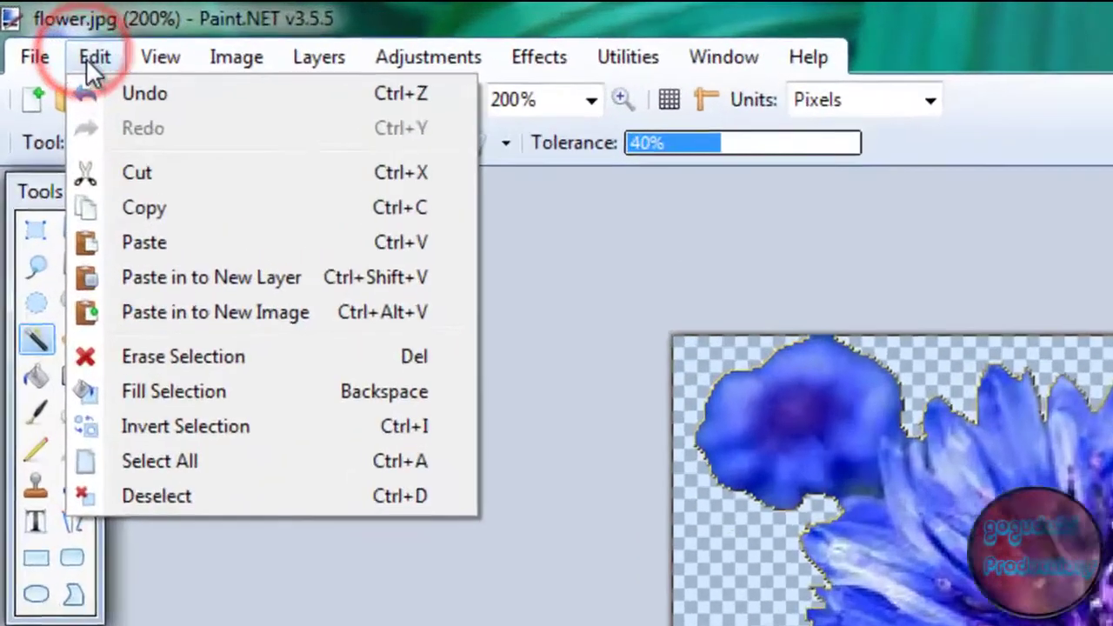
pyautogui.click(144, 427)
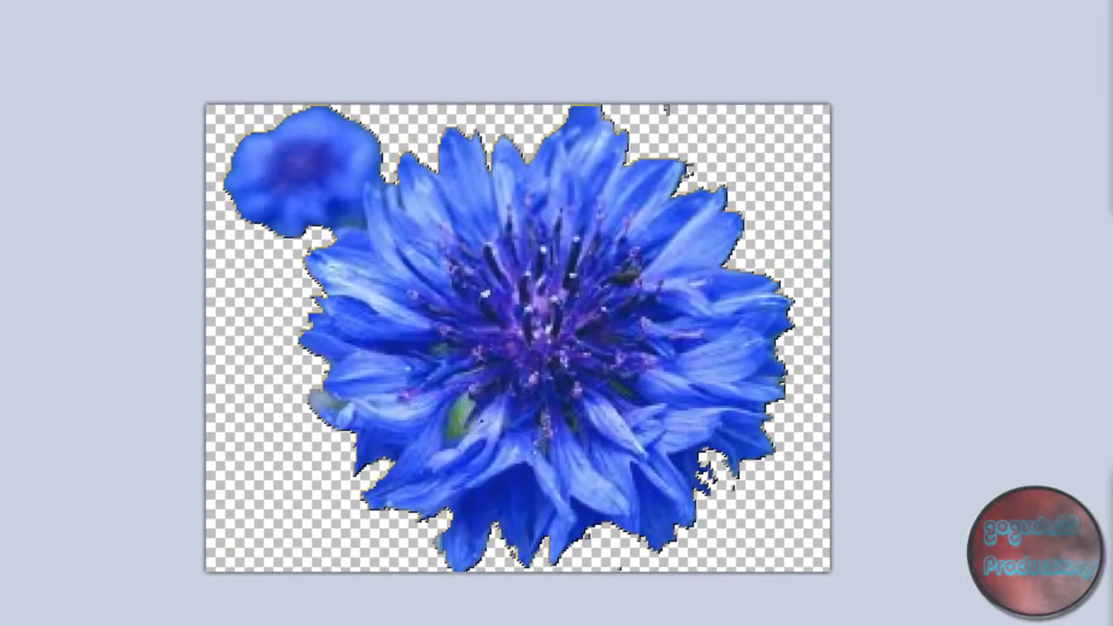
pyautogui.click(60, 43)
pyautogui.click(69, 218)
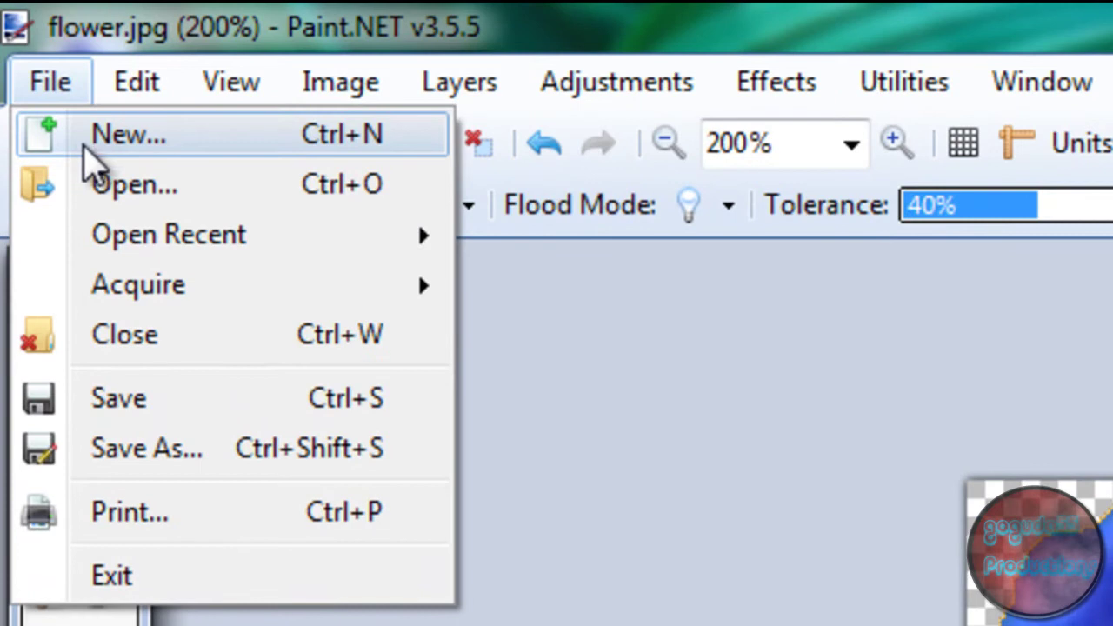
# Step: Create a new blank white 237 x 194 image
pyautogui.click(72, 111)
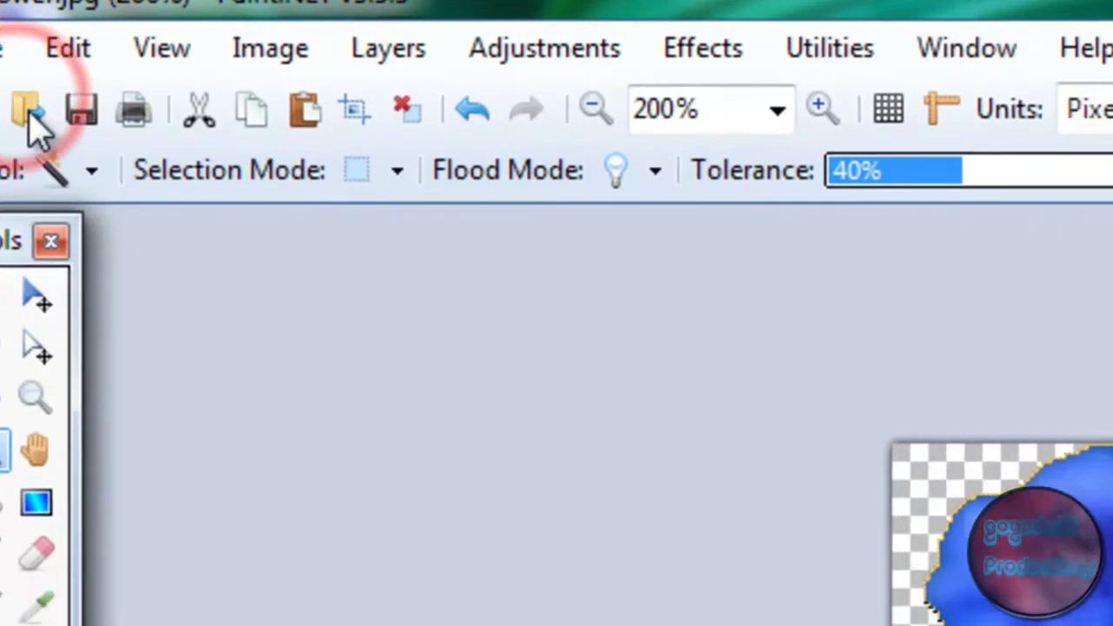
pyautogui.click(576, 589)
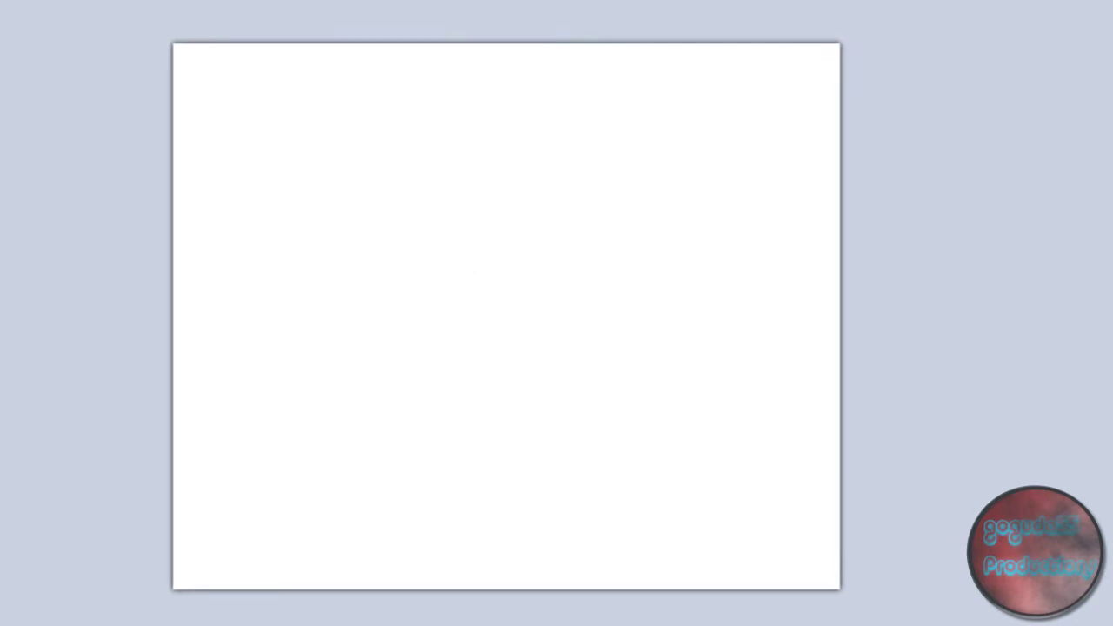
pyautogui.hotkey('alt', 'i')
pyautogui.press('Escape')
pyautogui.hotkey('alt', 'l')
pyautogui.press('Escape')
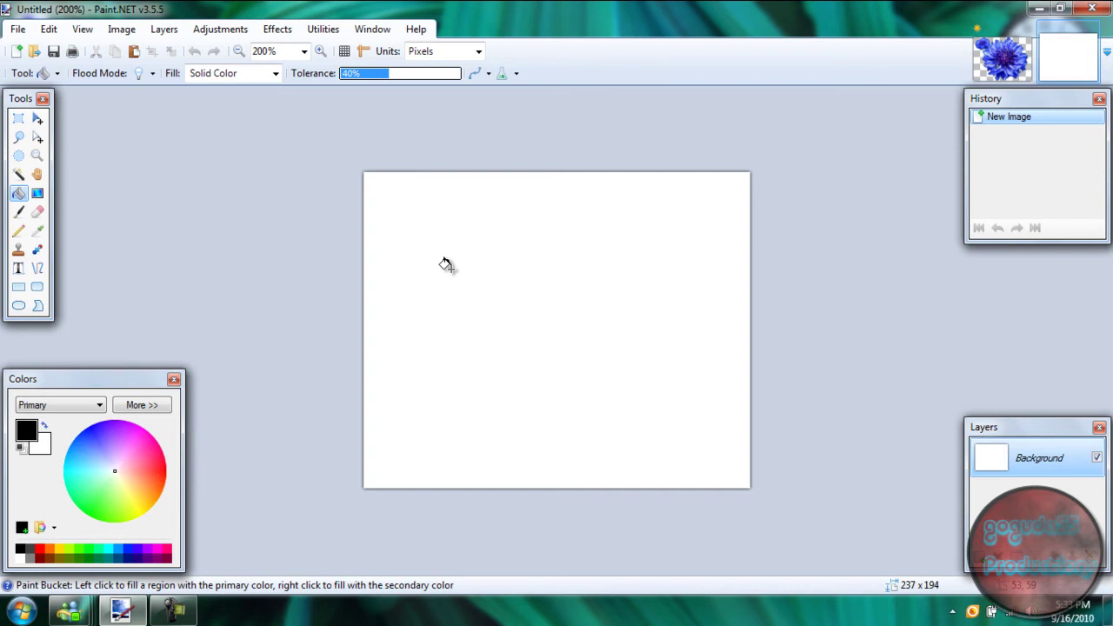
# Step: Flood-fill the new 237 x 194 canvas with black using the Paint Bucket
pyautogui.click(445, 265)
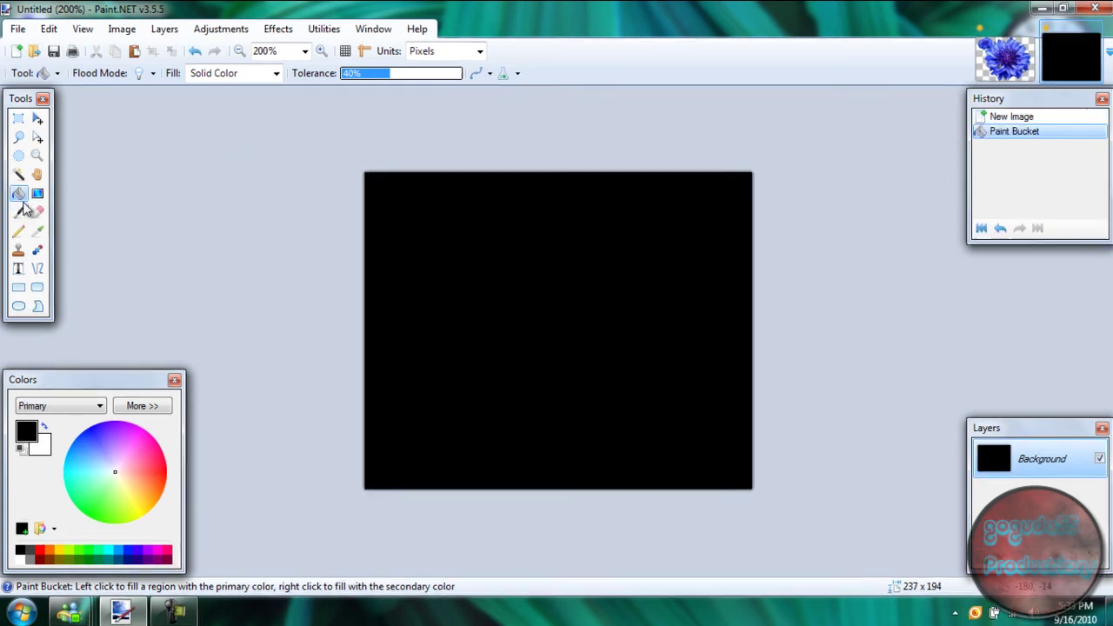